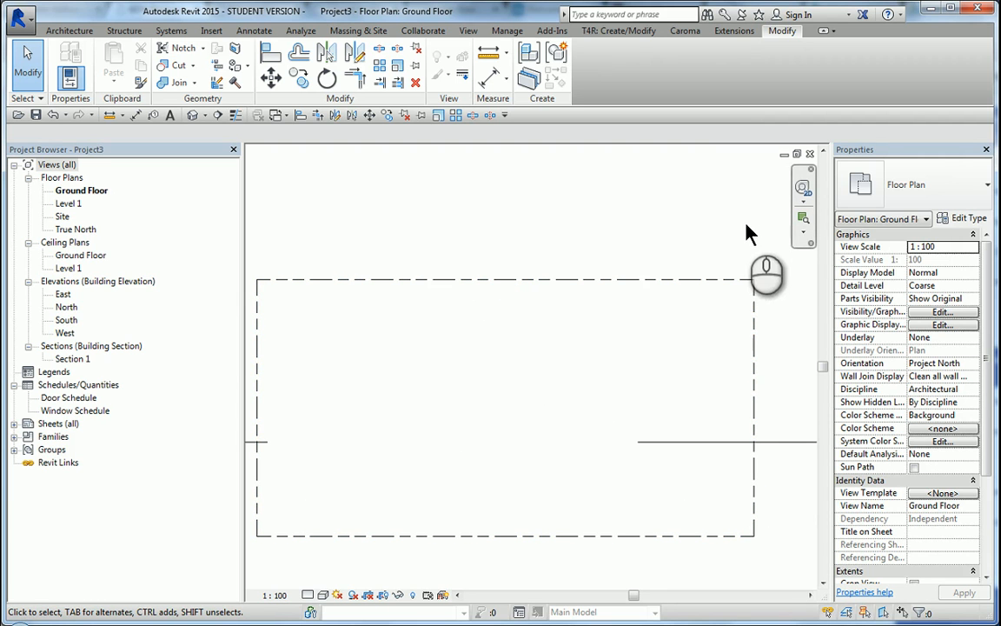
- Tag the upper property line segment by category with a horizontal bearing and distance tag without a leader
scroll(748, 234, down, 1)
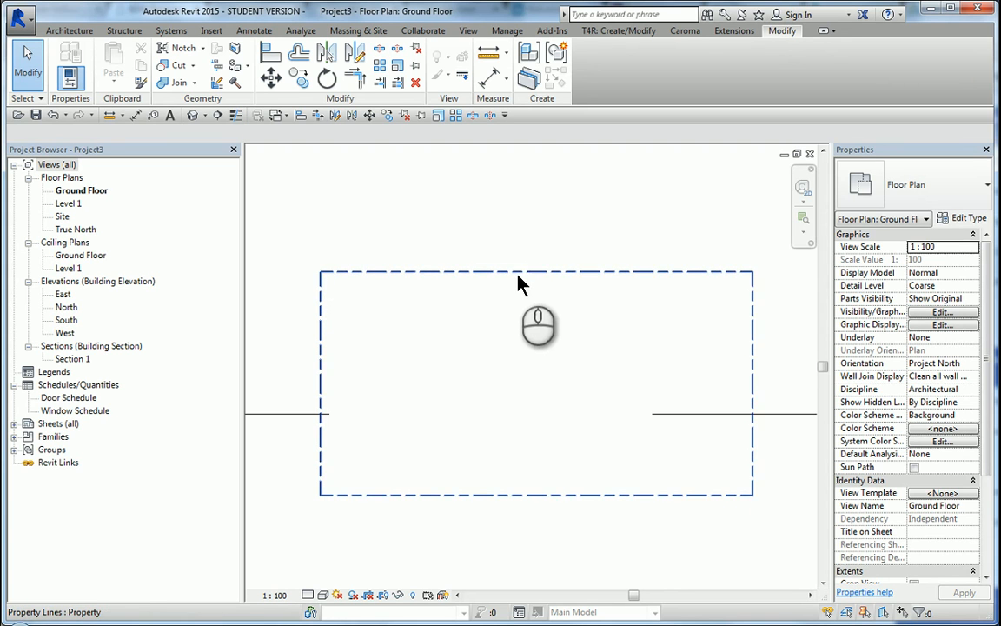
click(256, 31)
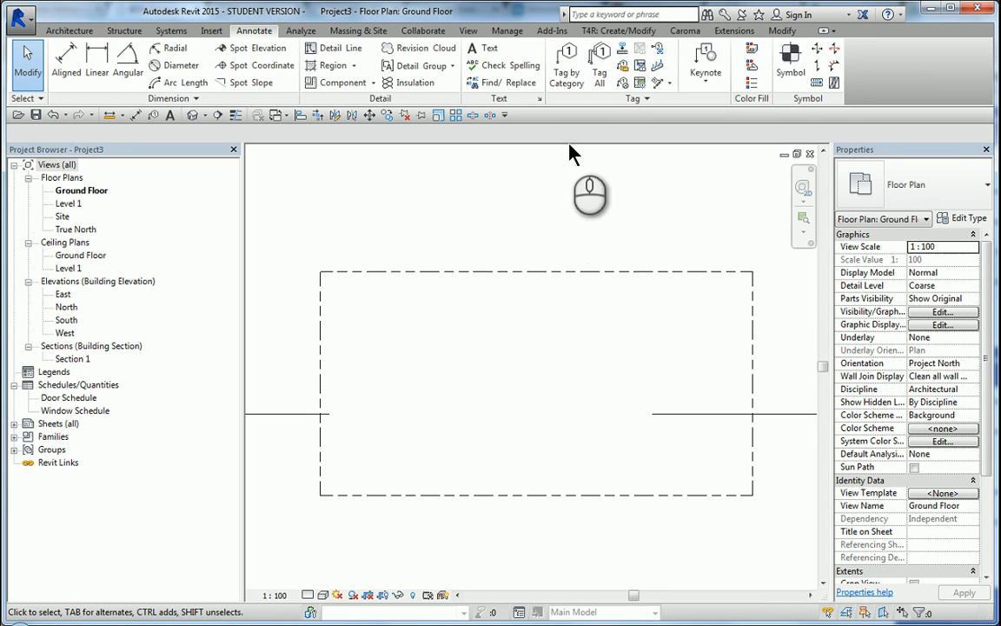
click(566, 78)
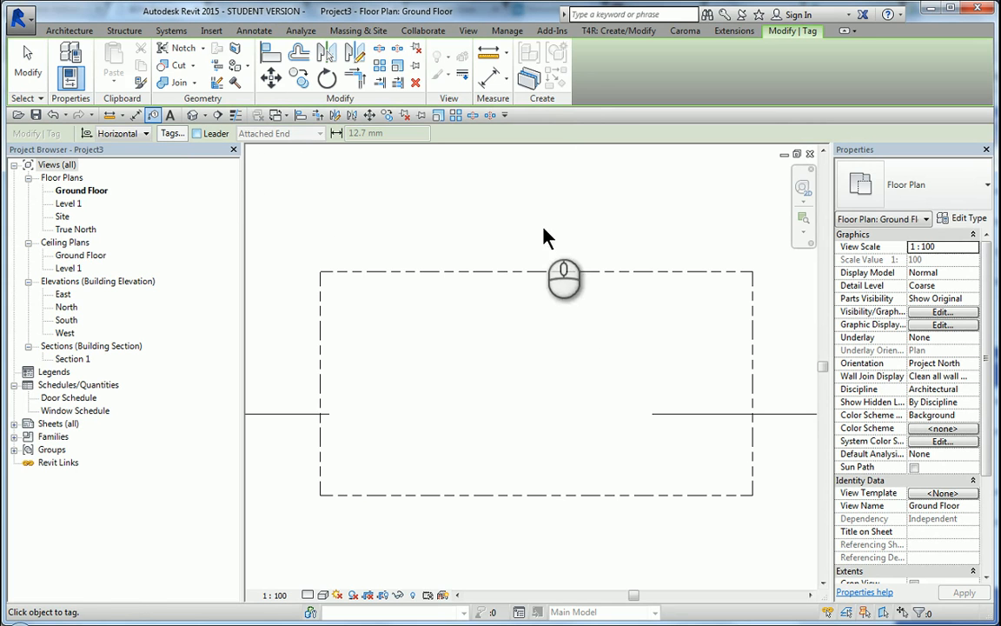
click(547, 282)
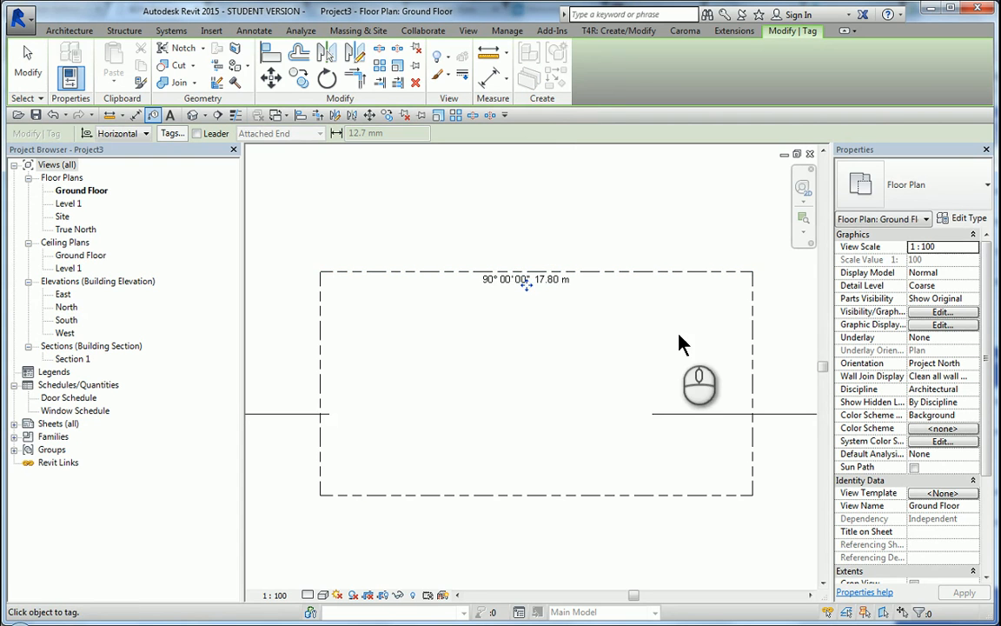
- Move the bearing and distance tag just above the upper property line and finish tagging
mouse_move(530, 283)
mouse_down()
mouse_move(527, 268)
mouse_move(541, 270)
mouse_up()
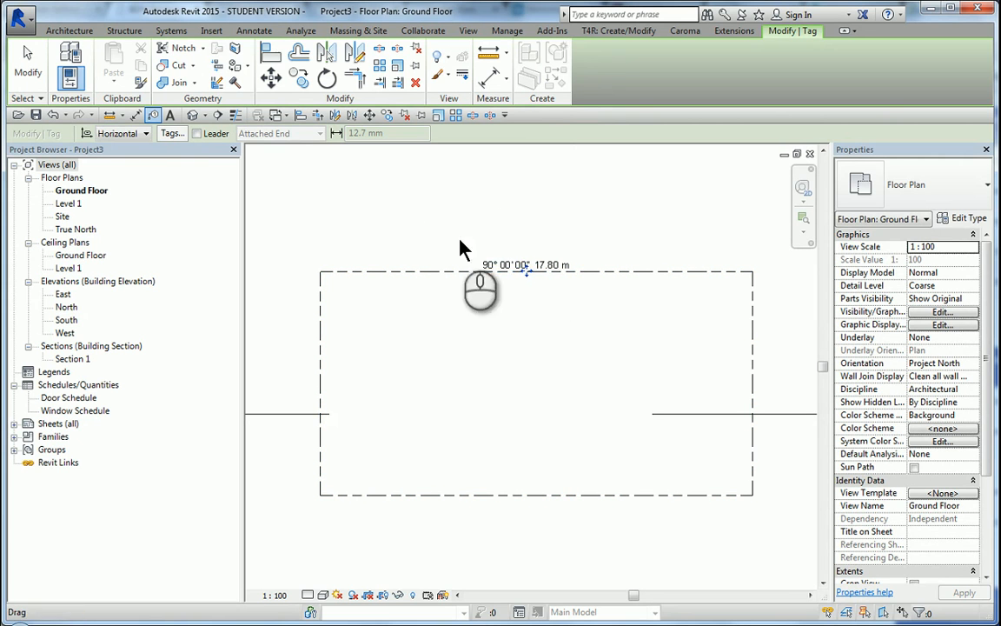
click(27, 61)
click(509, 263)
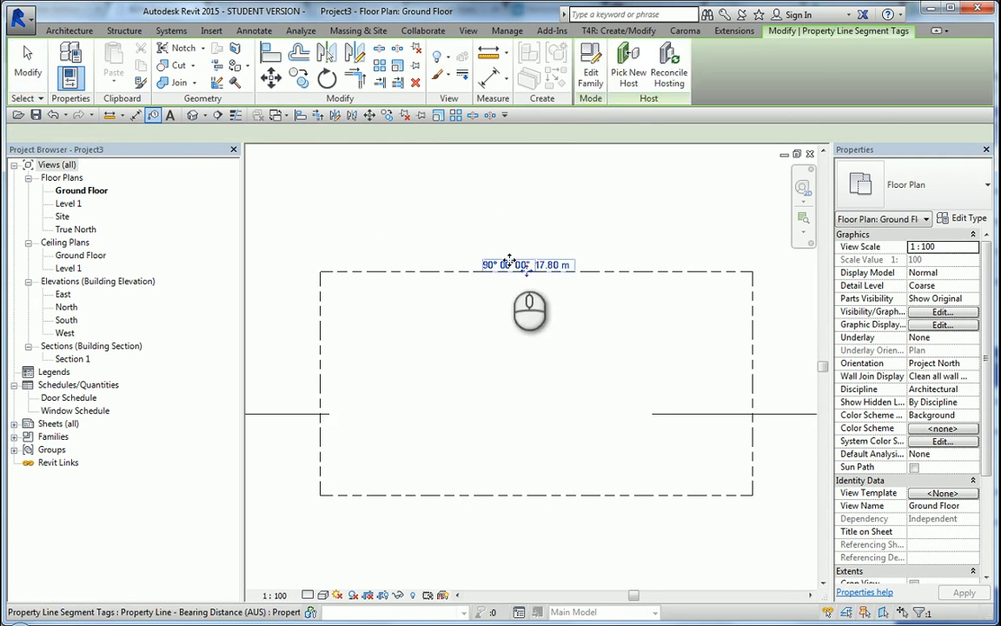
click(471, 203)
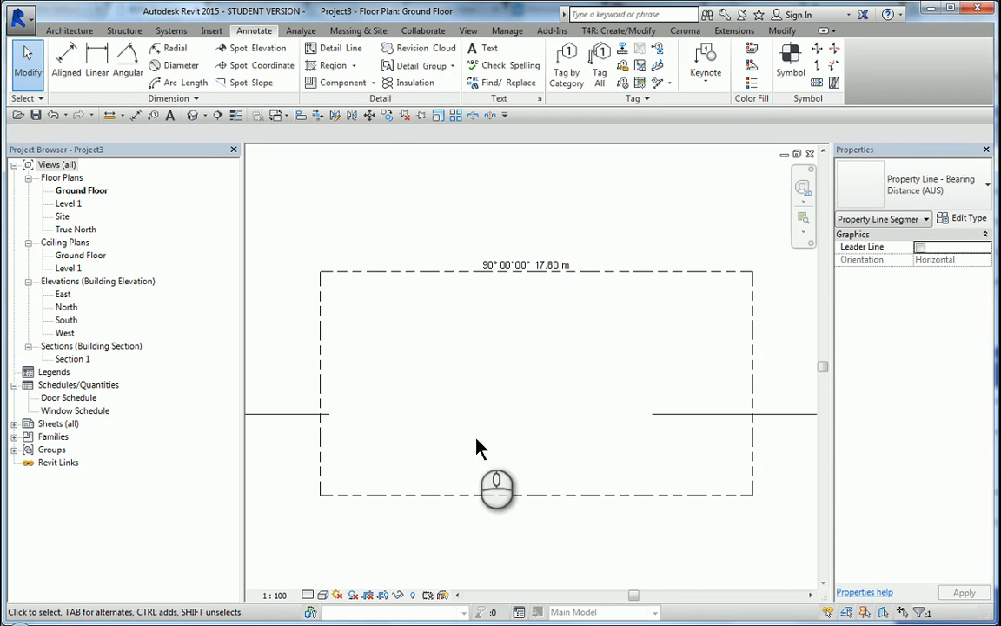
- Examine the bearing and distance tag's available types and its type properties
scroll(526, 271, up, 2)
scroll(527, 272, down, 2)
click(521, 247)
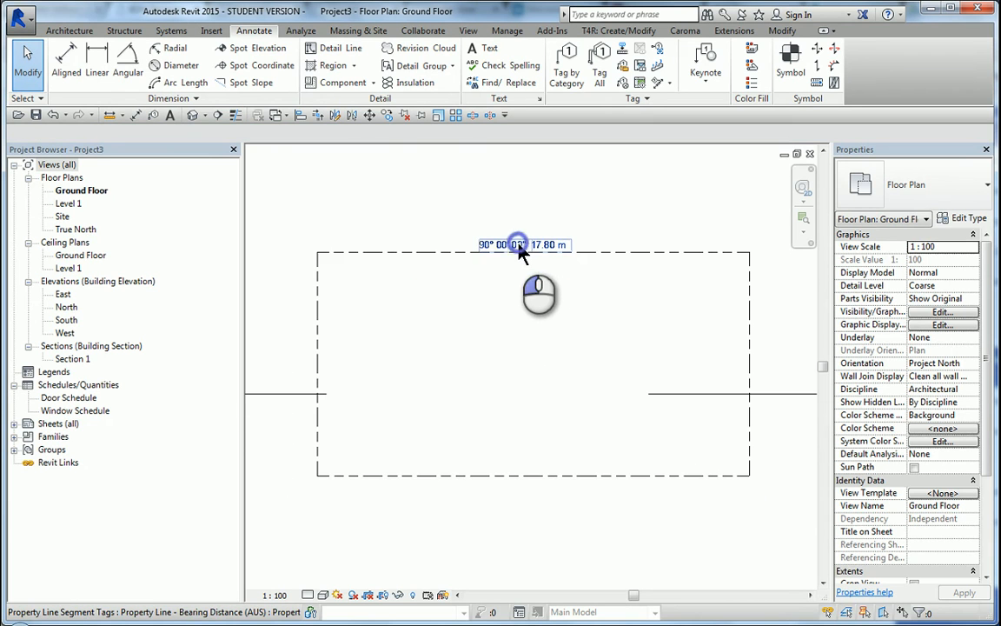
click(306, 215)
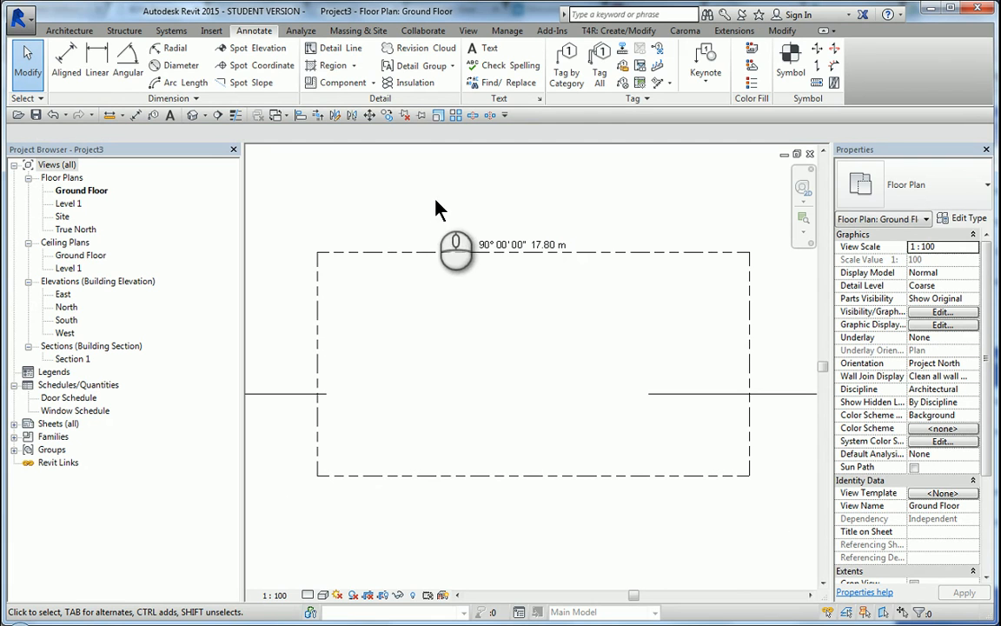
click(522, 245)
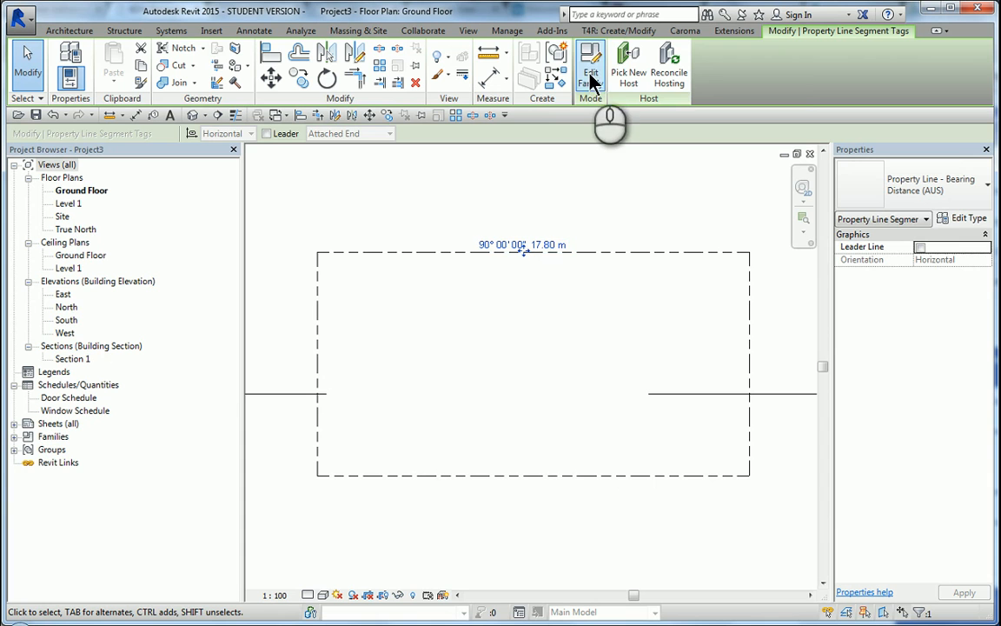
click(963, 206)
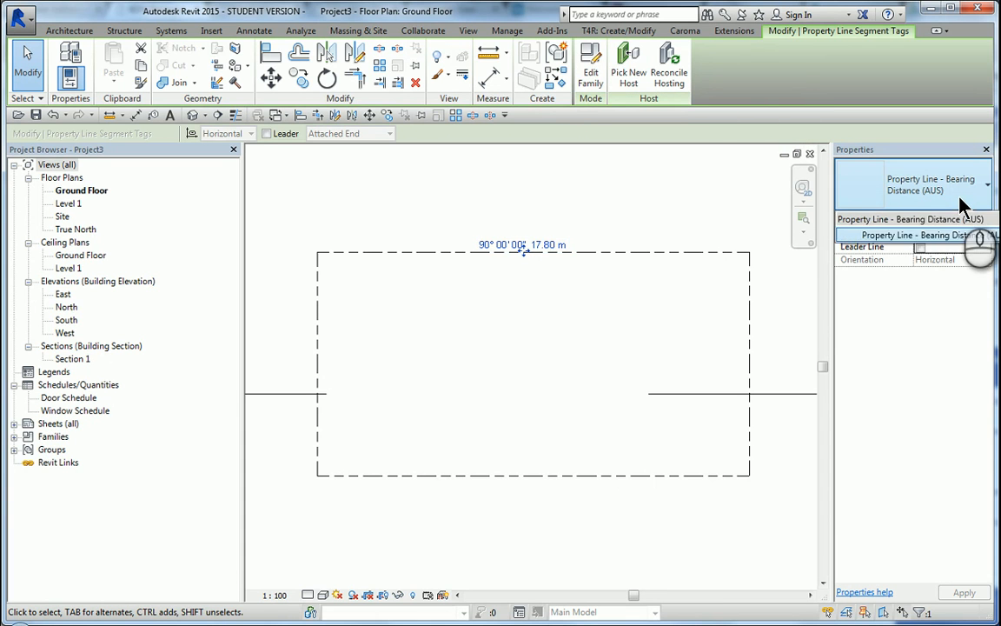
click(963, 206)
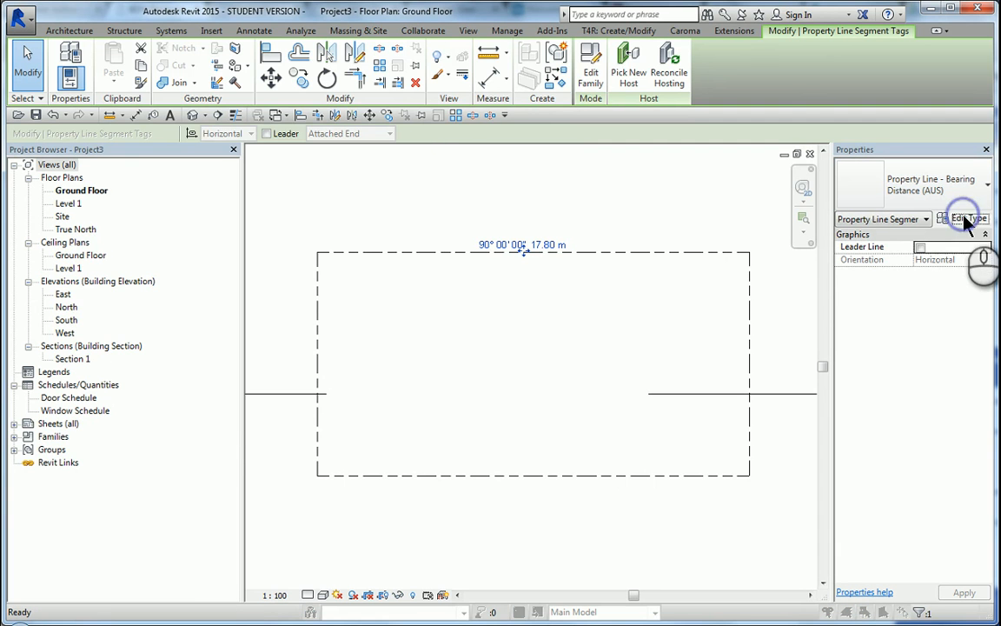
click(968, 219)
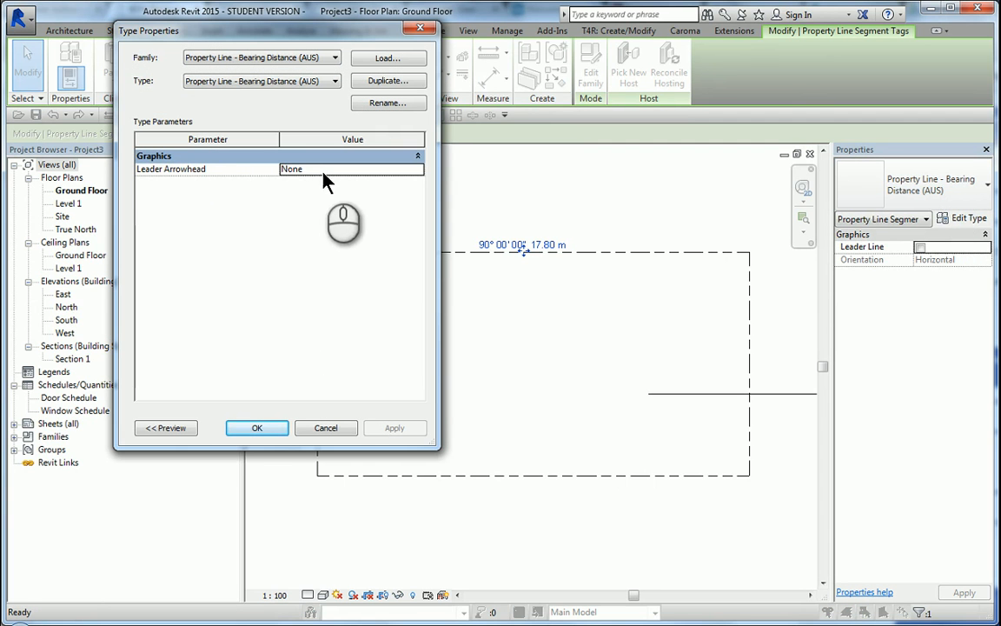
click(419, 33)
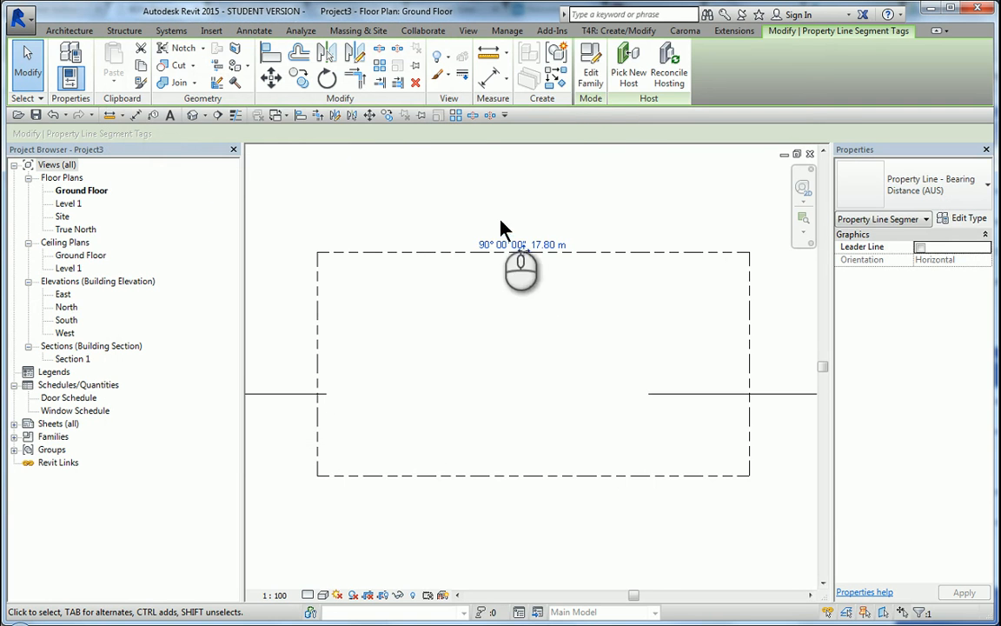
- Open the bearing and distance tag's family for editing and check its family types and parameters
click(590, 73)
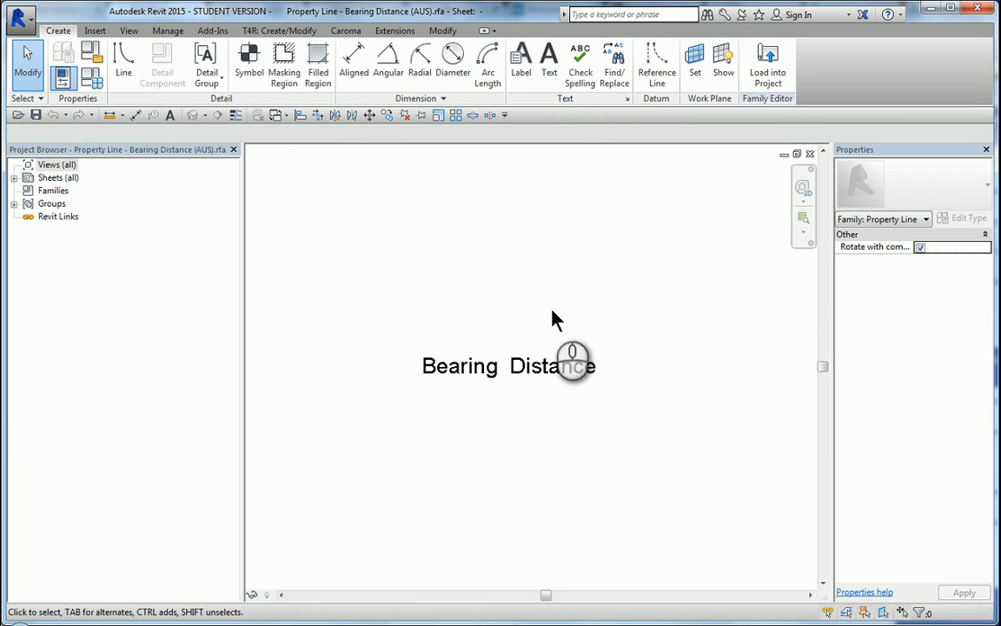
click(90, 79)
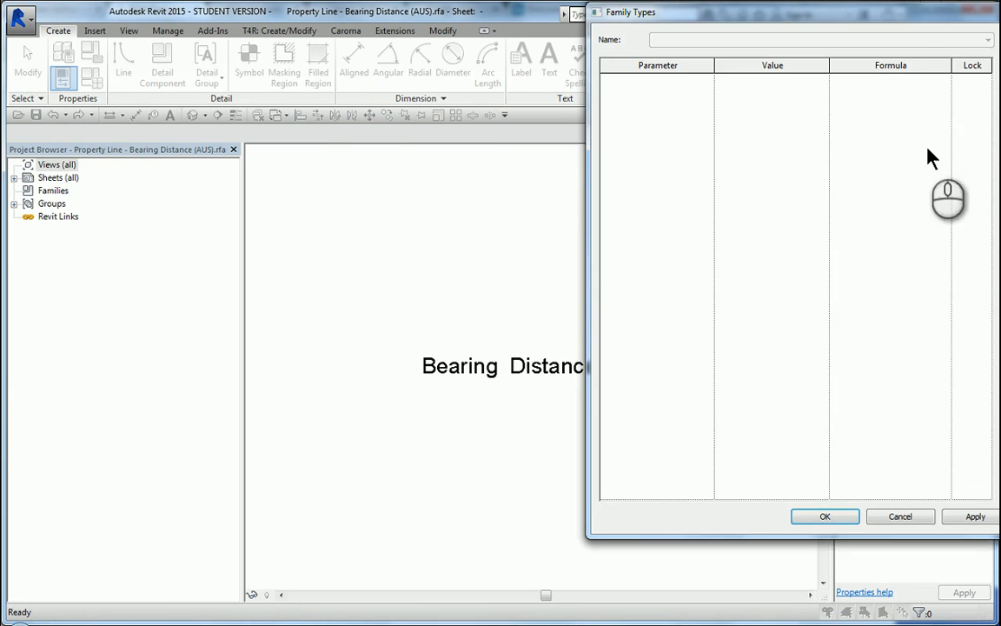
drag(734, 74, 343, 62)
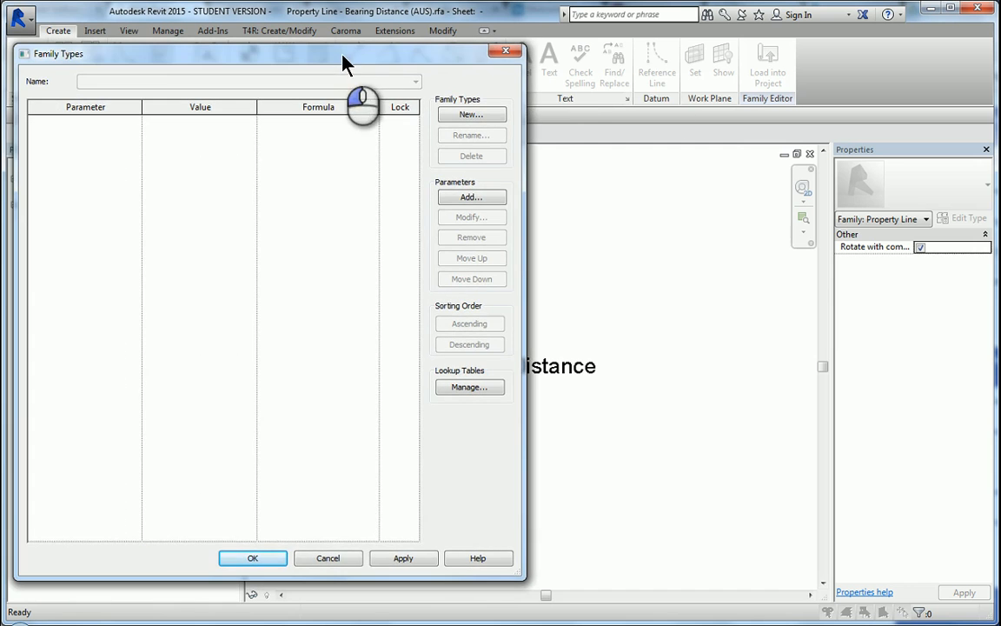
click(508, 52)
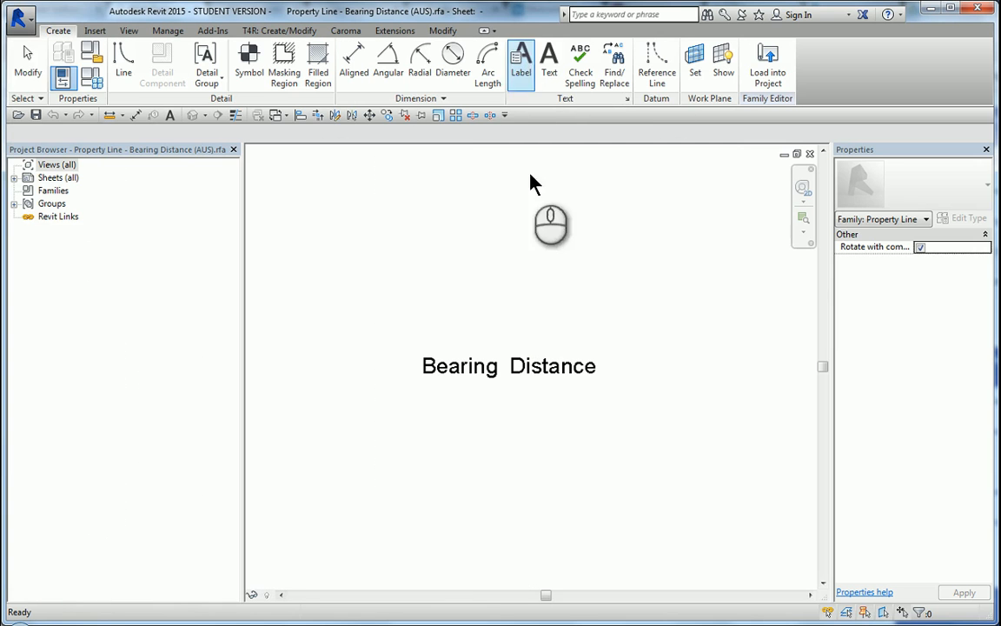
- Examine the label parameters assigned to the Bearing label and the Distance label
click(483, 385)
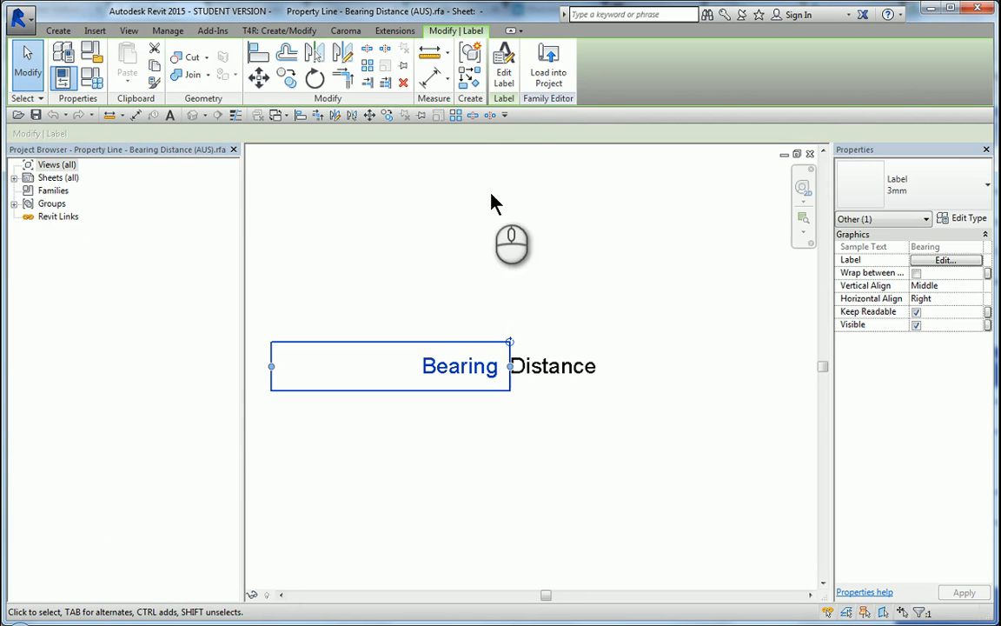
click(505, 78)
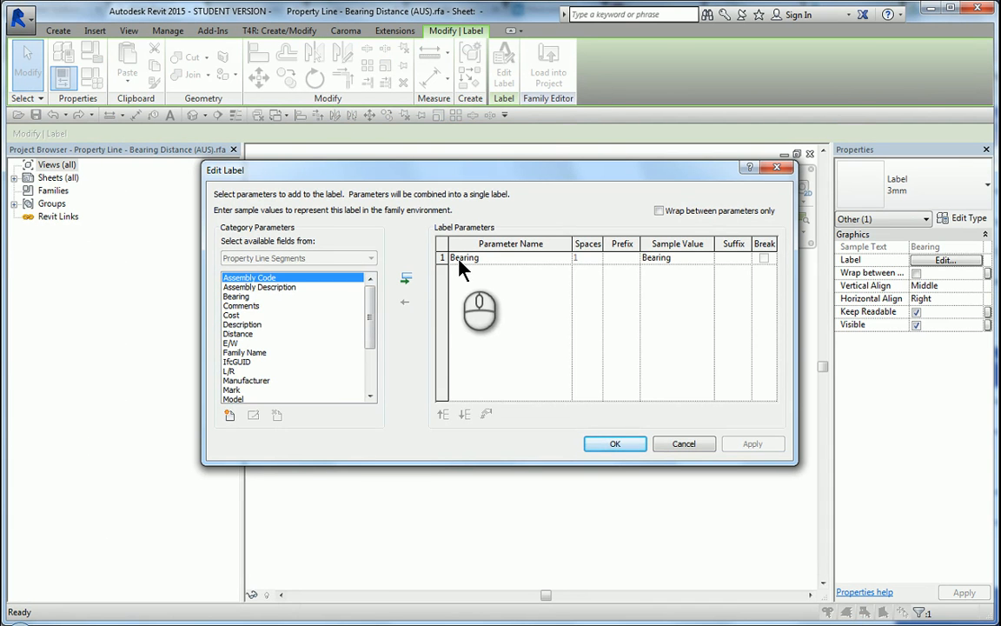
drag(541, 180, 730, 45)
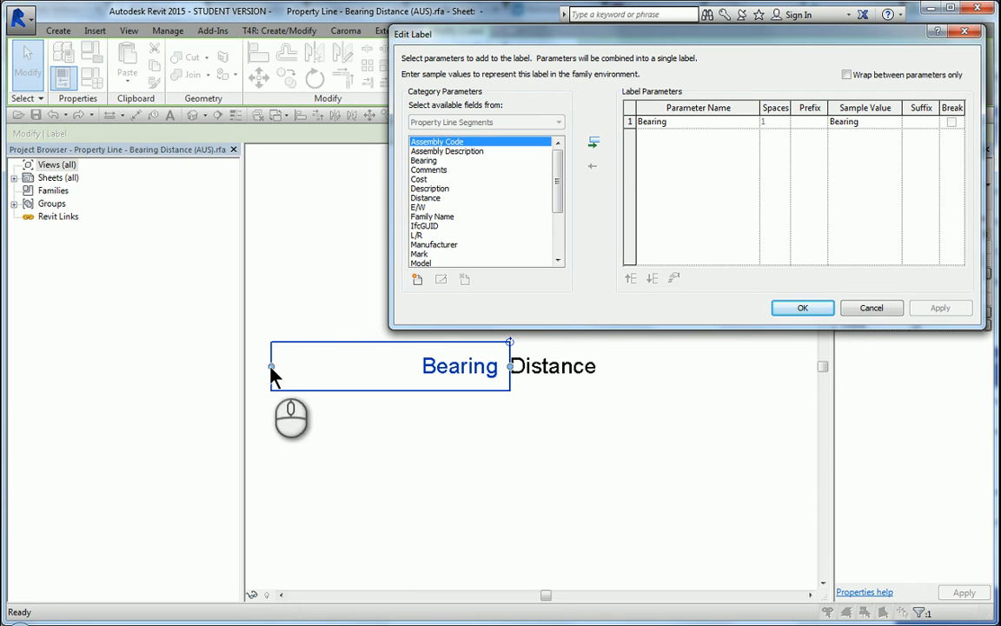
click(823, 311)
click(559, 367)
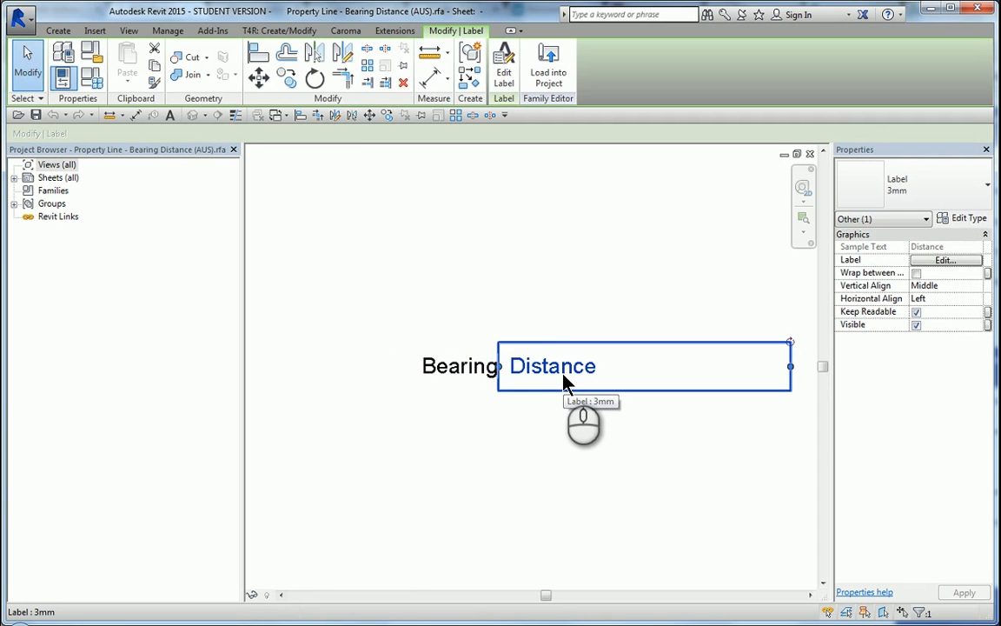
click(504, 74)
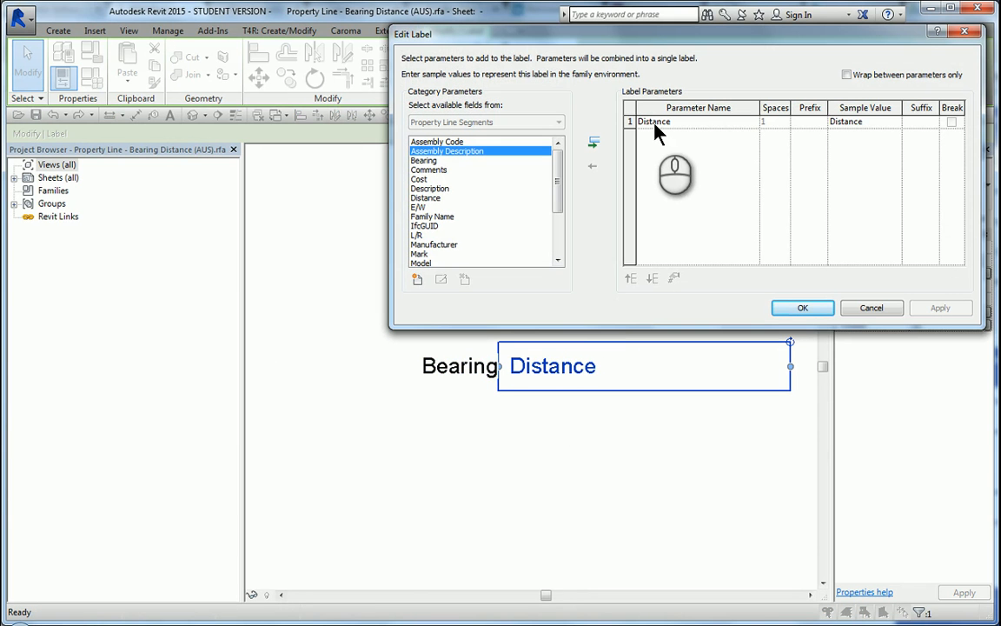
click(800, 310)
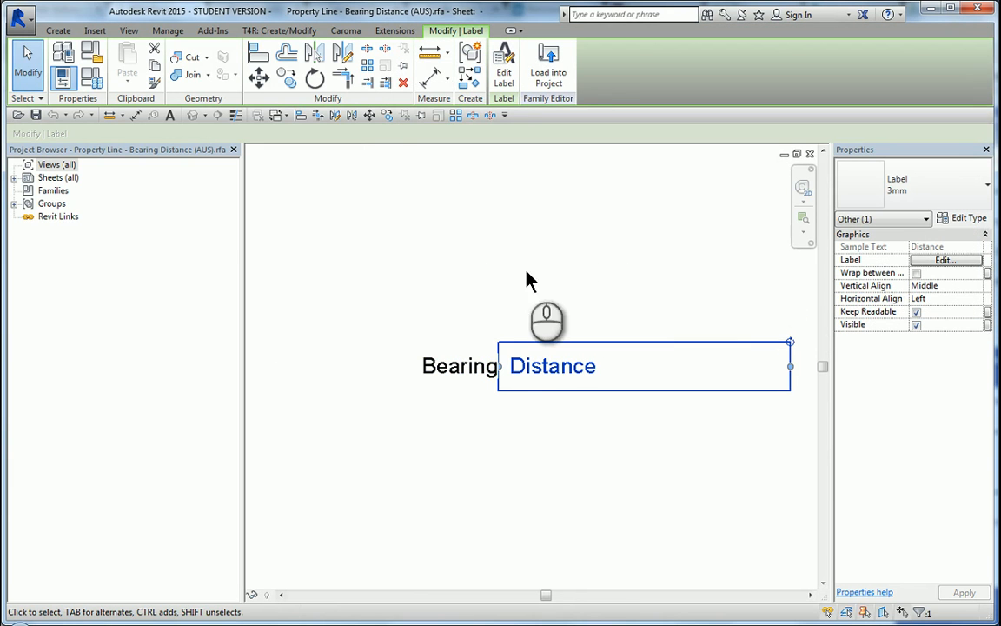
- Duplicate the Bearing label's 3mm type as a new type named 2mm
click(472, 375)
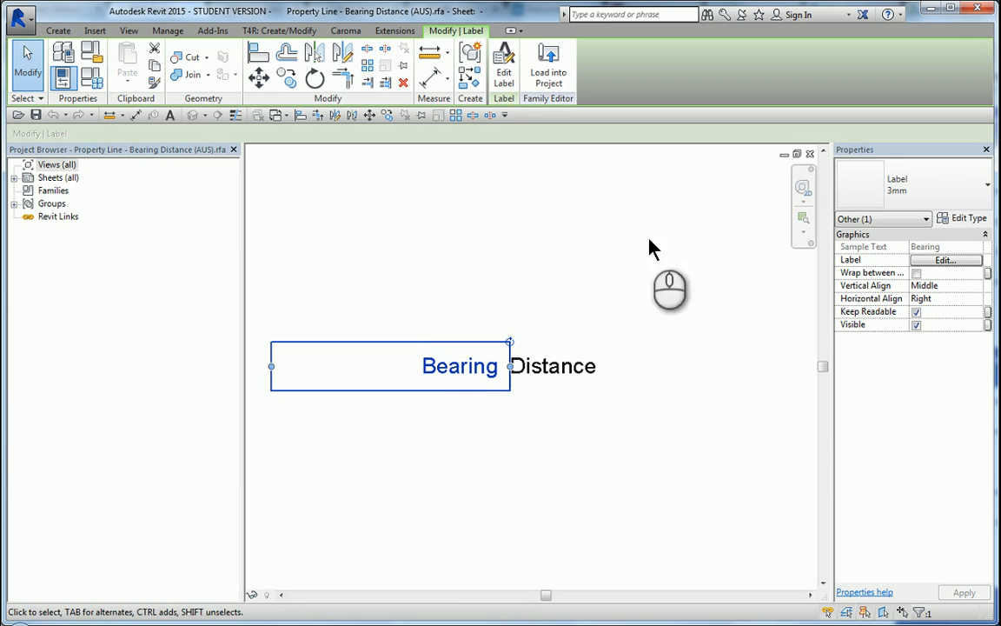
click(927, 200)
click(927, 200)
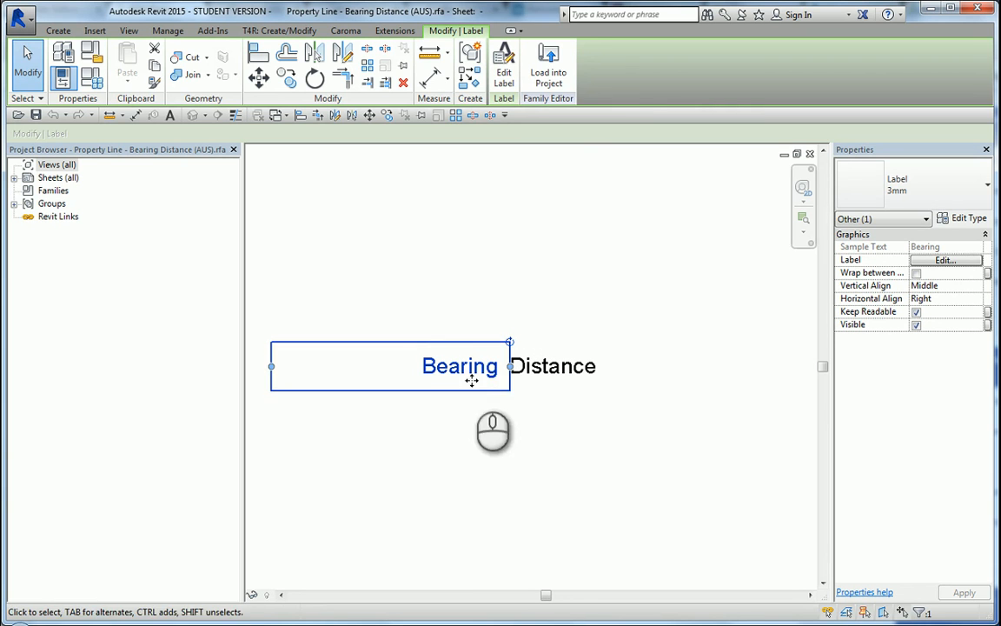
click(967, 222)
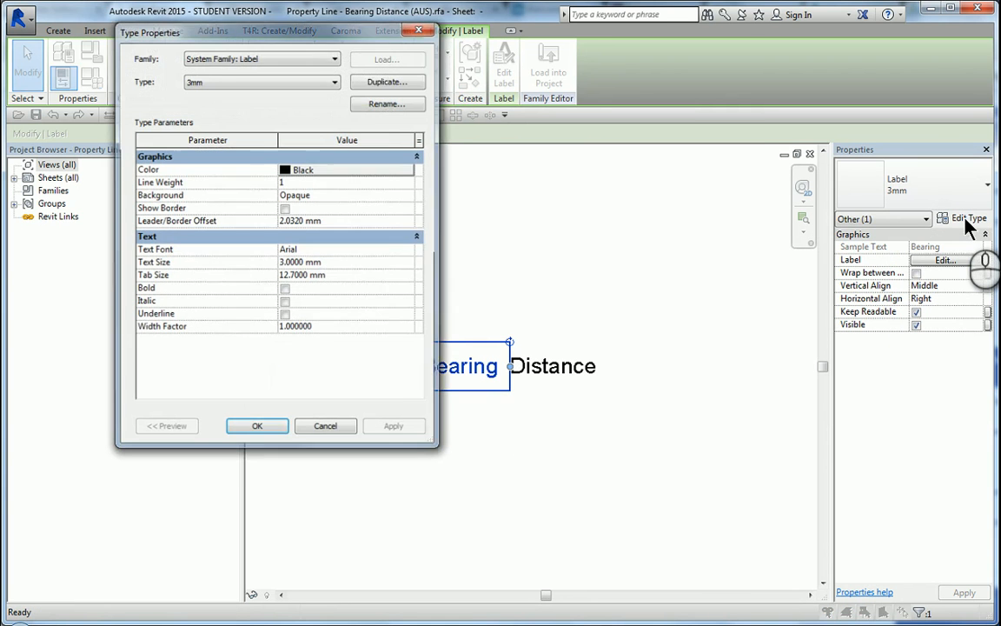
drag(284, 40, 176, 46)
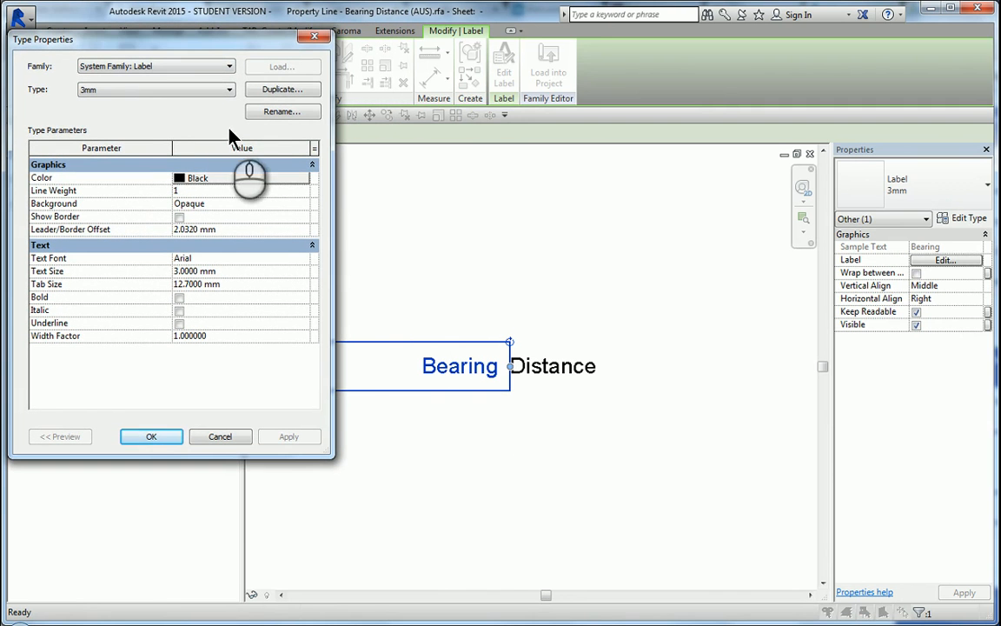
click(259, 89)
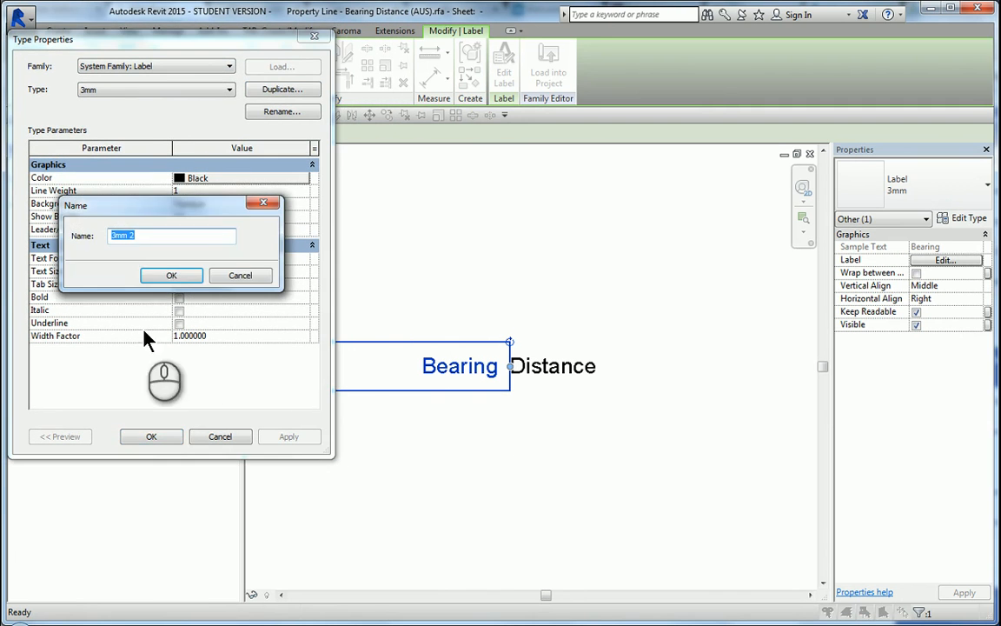
text(2mm)
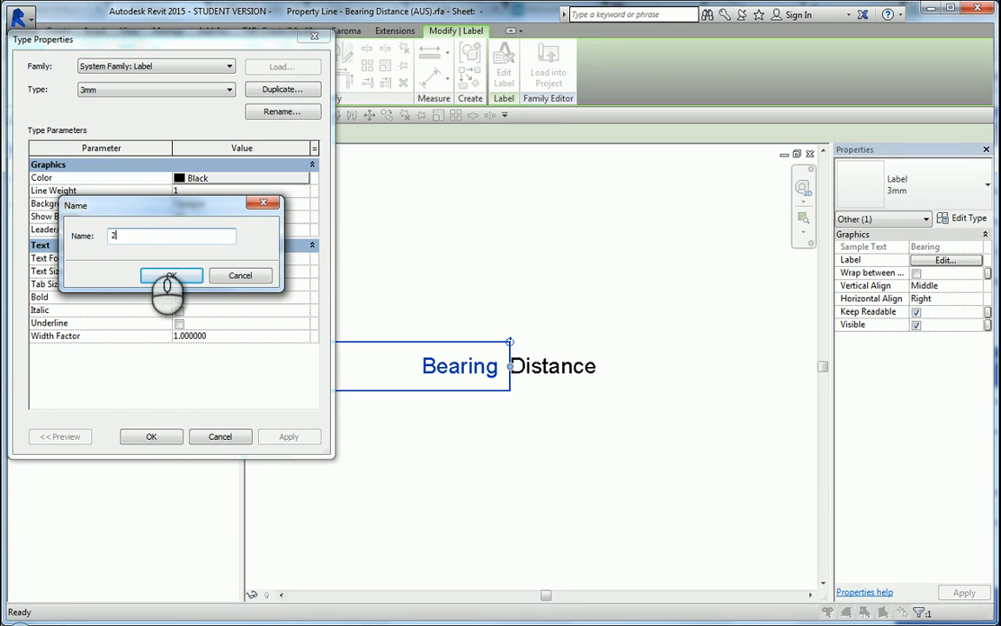
click(172, 277)
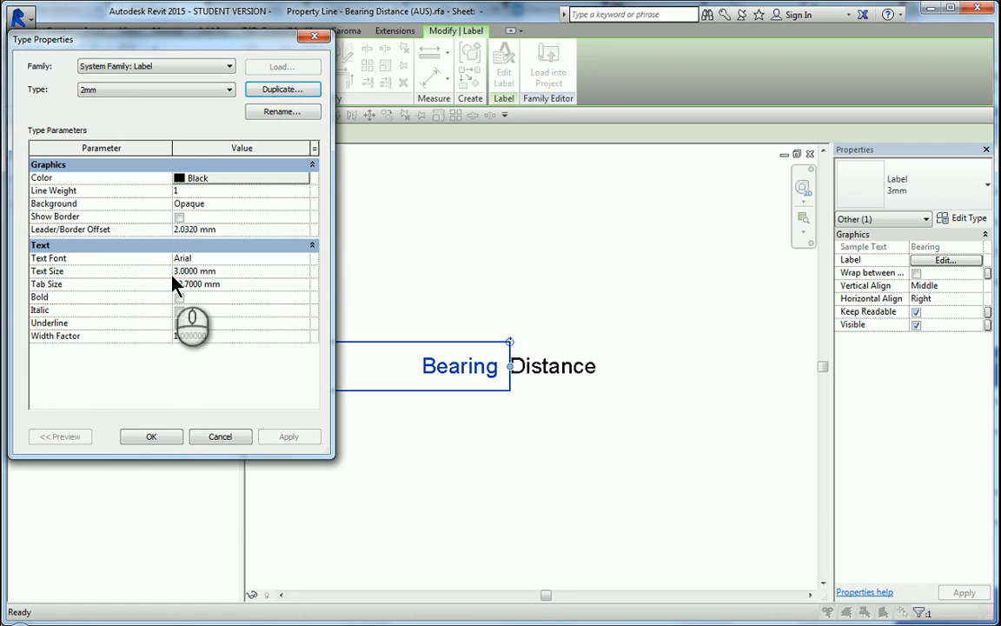
- Set the 2mm label type's text size to 2 mm and apply it to the Bearing label
click(181, 274)
drag(260, 275, 134, 271)
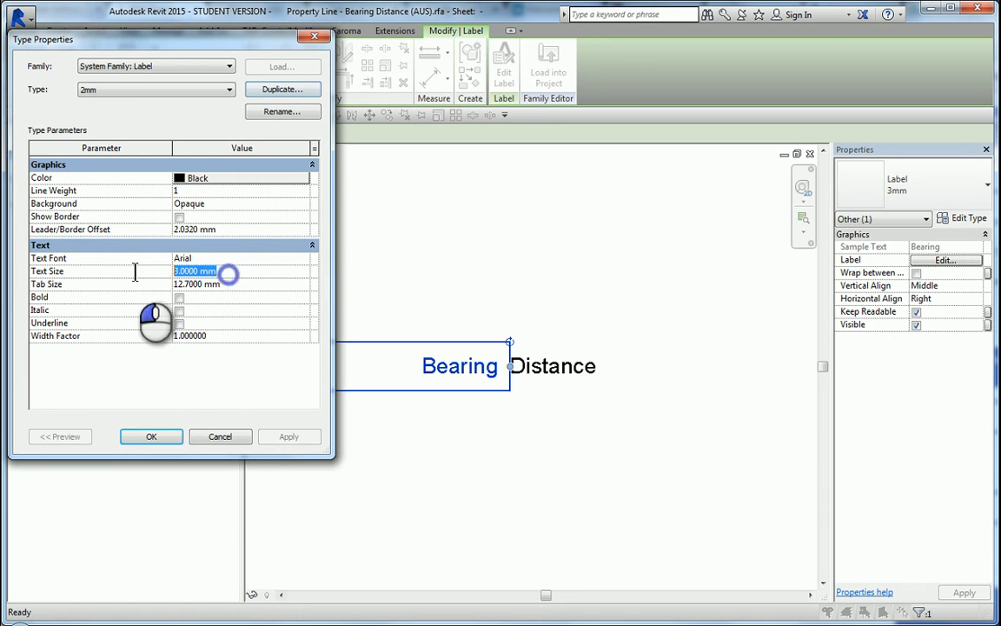
text(2)
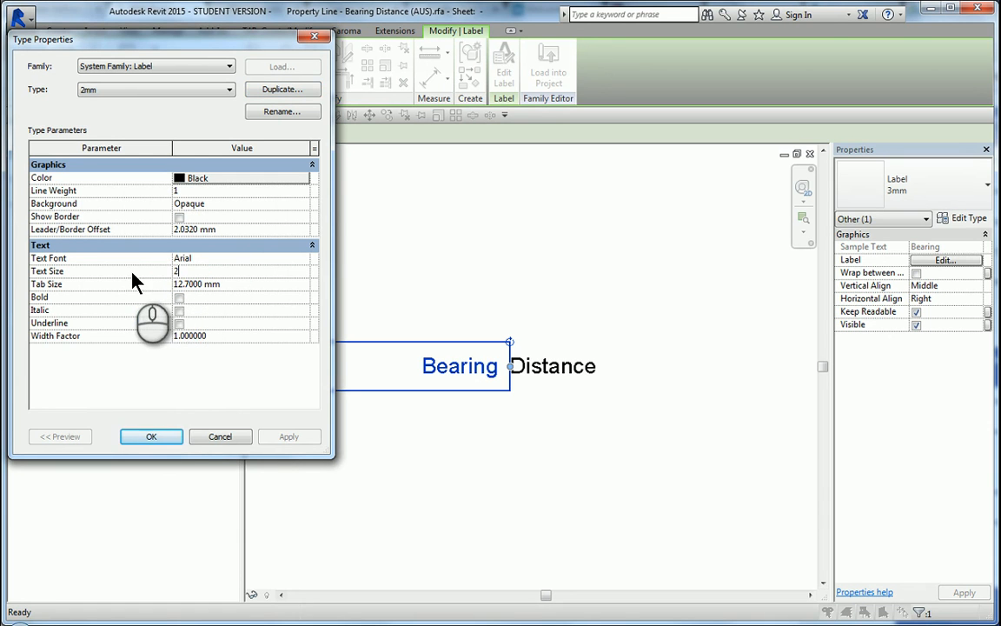
click(152, 437)
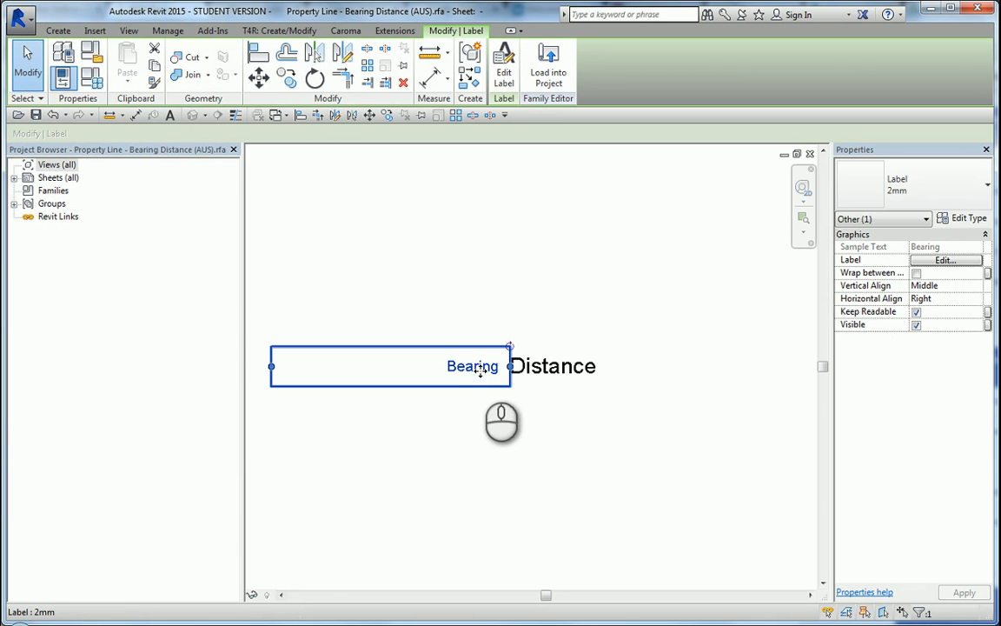
click(464, 425)
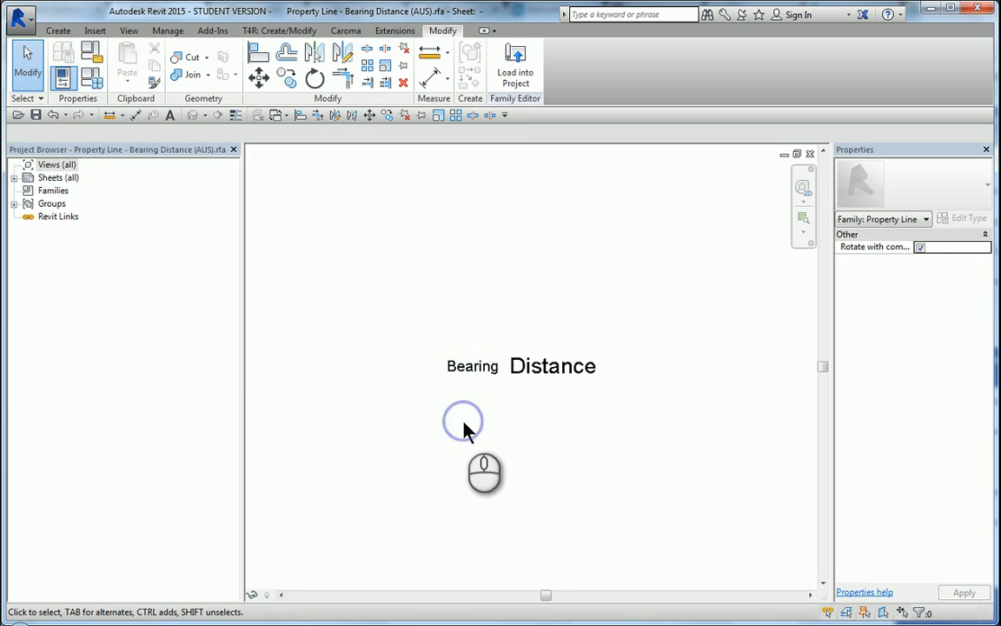
- Switch the Distance label from its current type to the 2mm label type
click(469, 367)
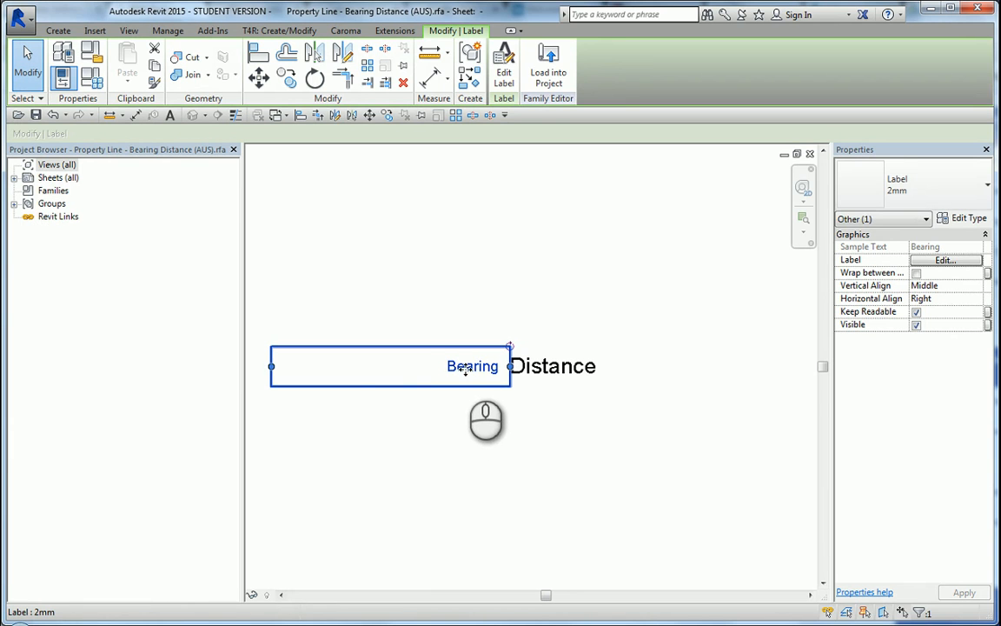
click(572, 376)
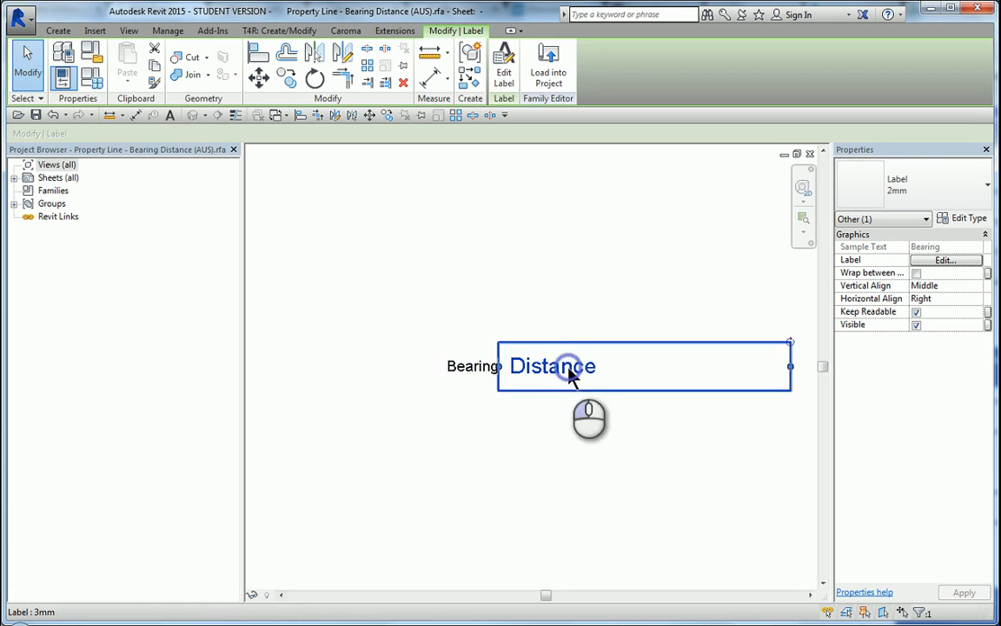
click(425, 373)
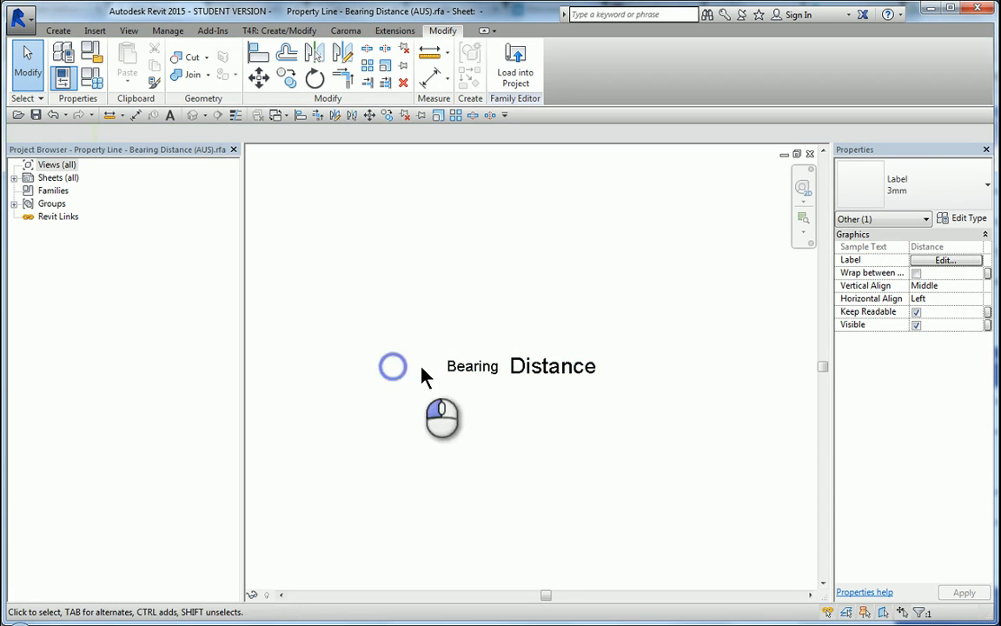
click(529, 372)
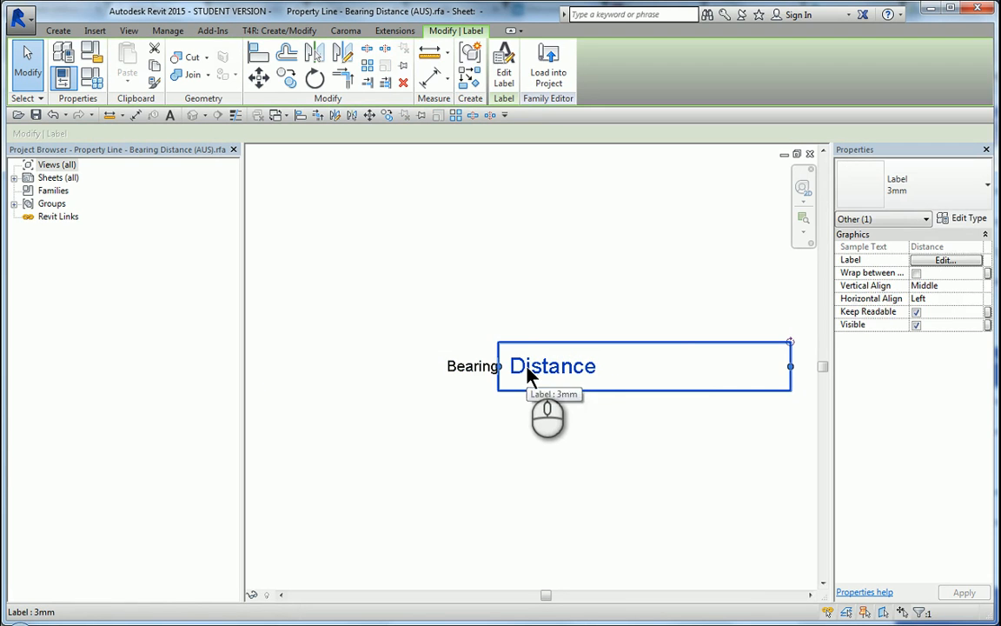
click(965, 189)
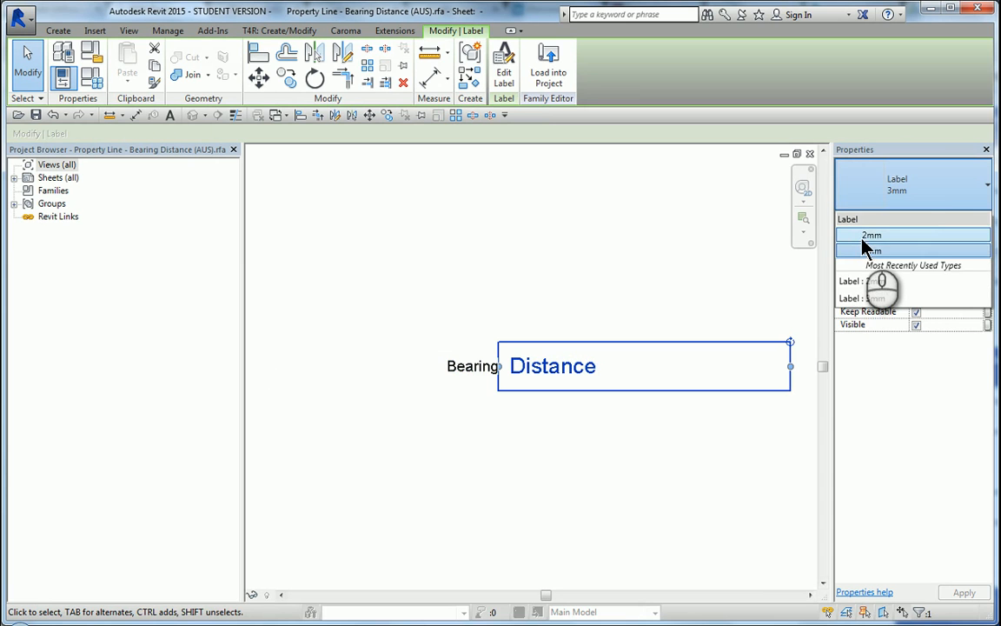
click(863, 236)
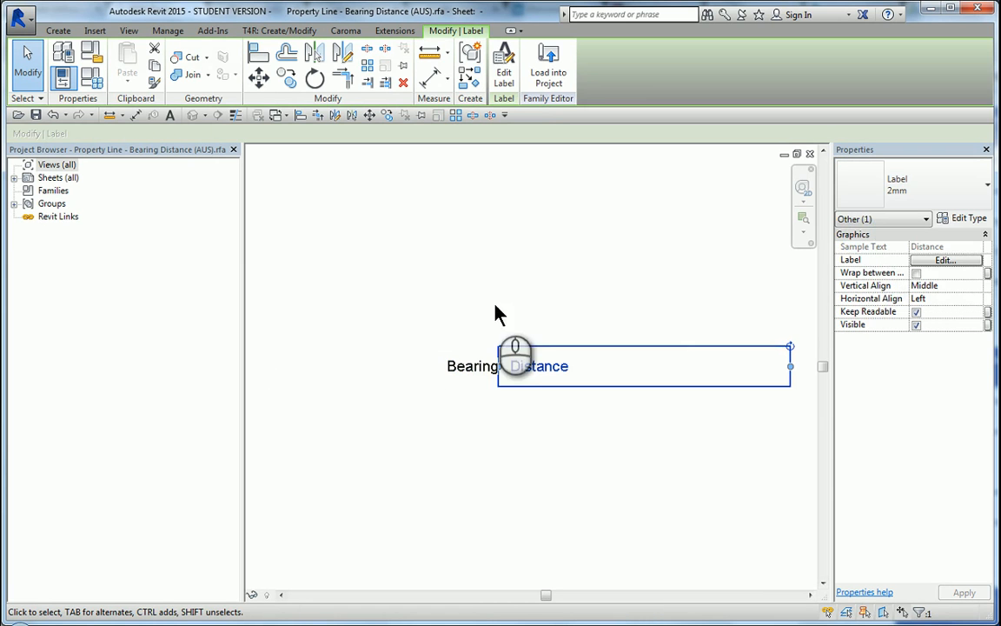
click(411, 314)
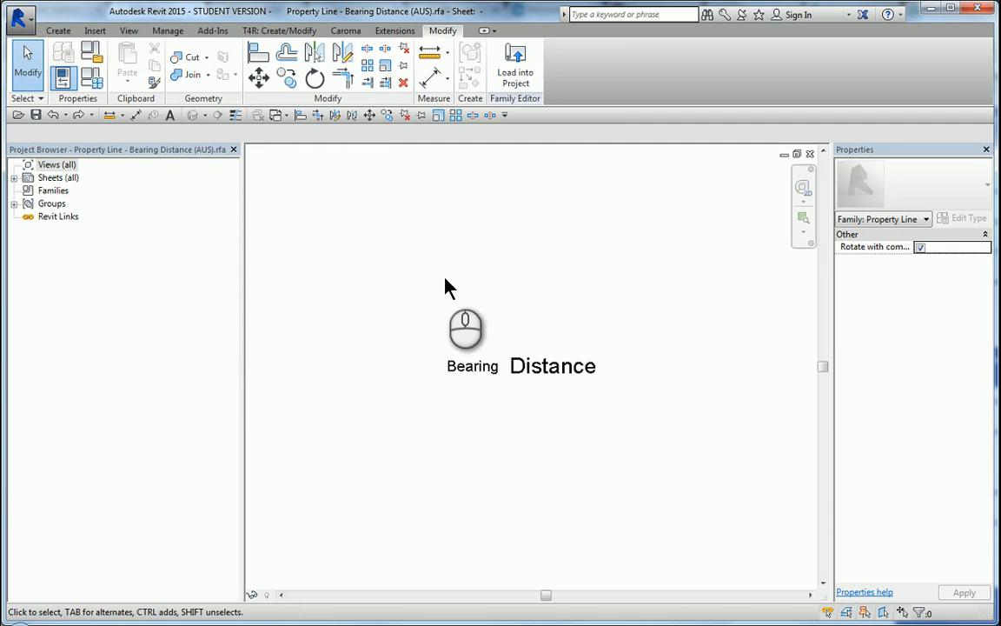
- Match the Distance label's type to the Bearing label with Match Type
key(m)
key(a)
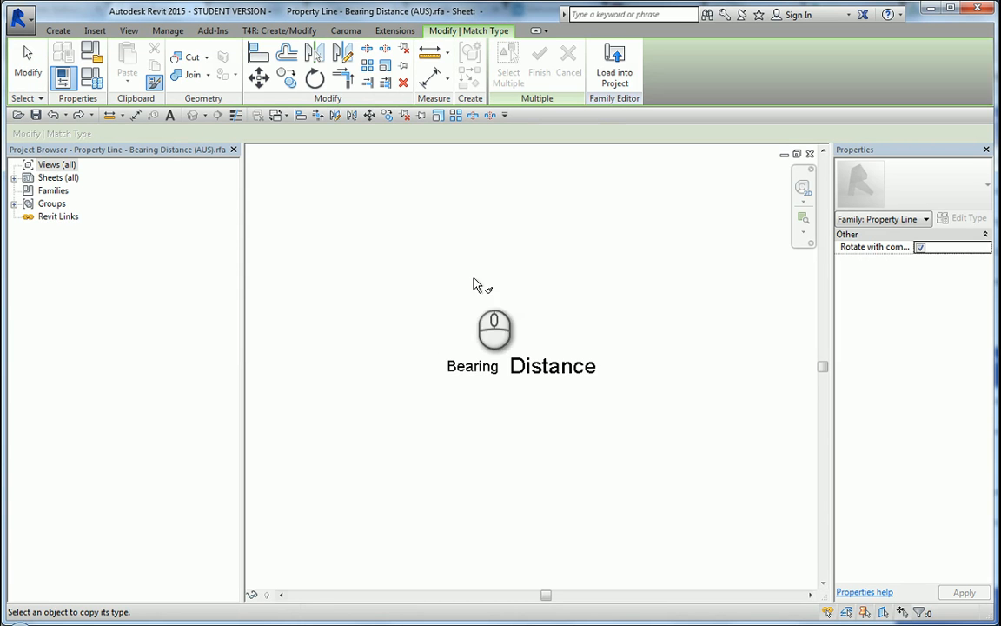
click(479, 372)
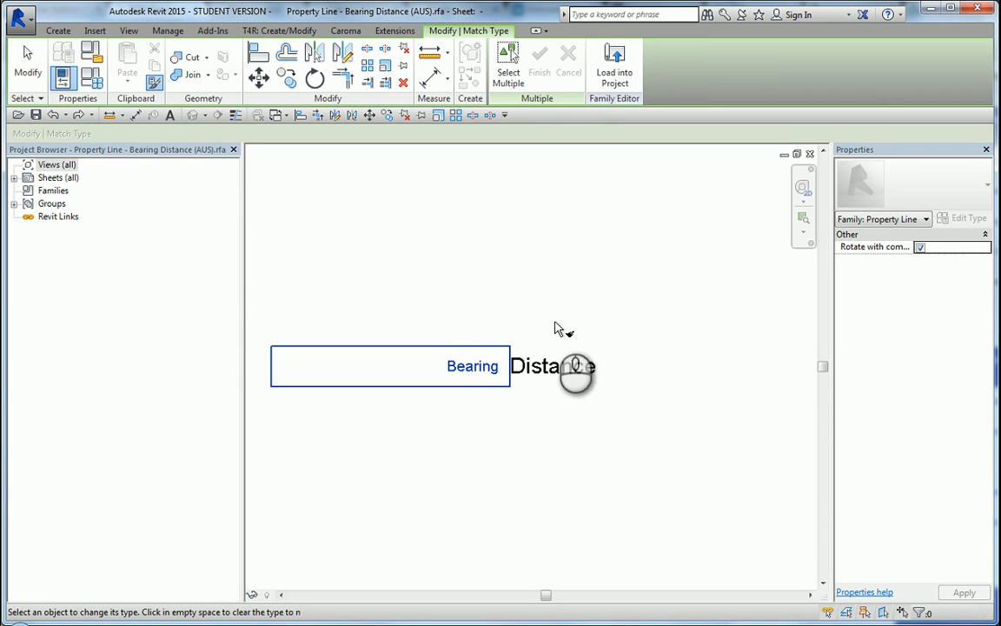
click(554, 368)
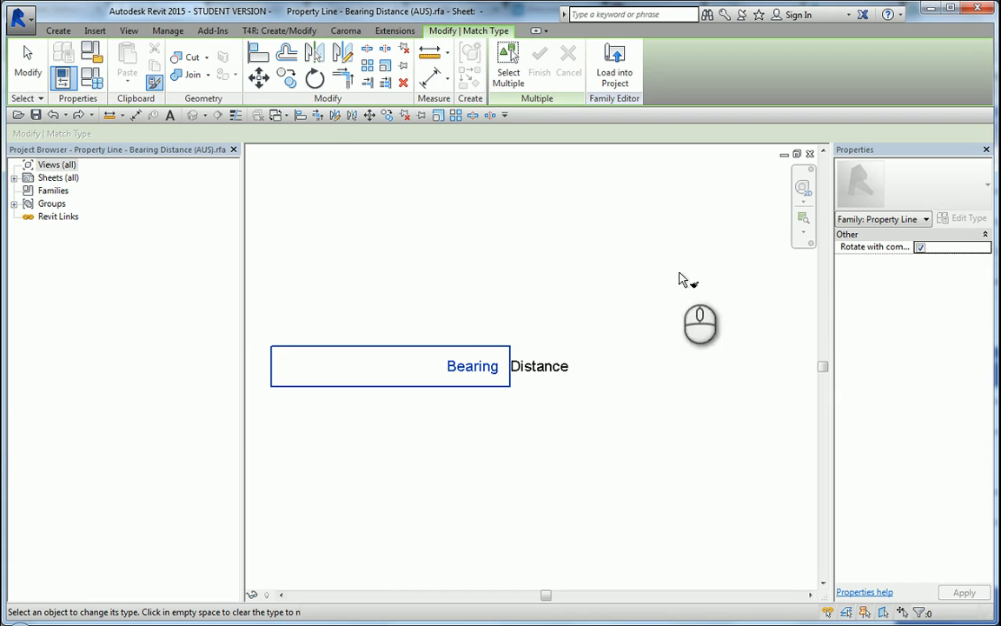
click(649, 211)
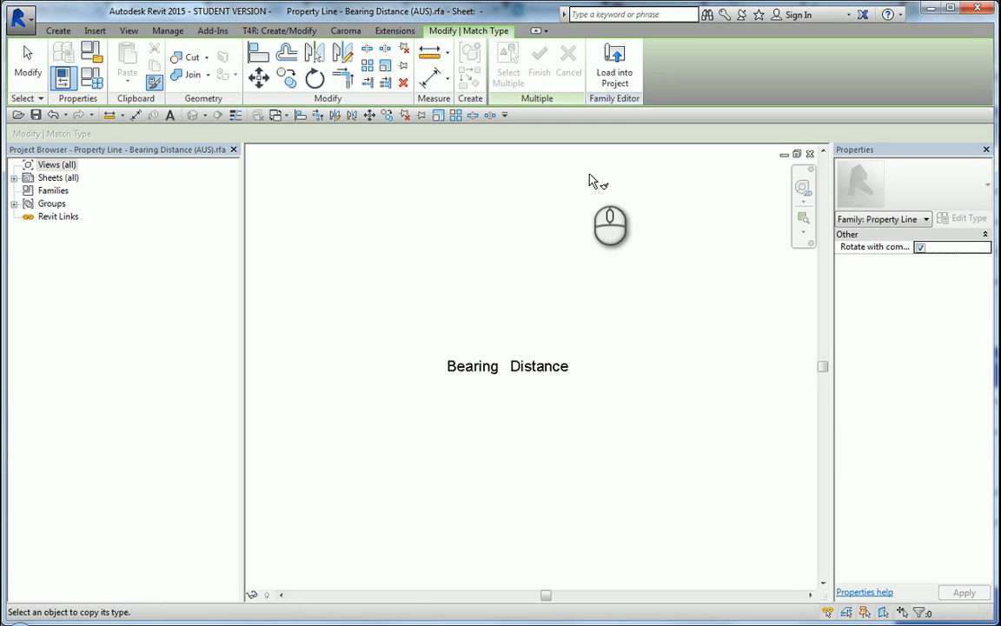
- Load the edited tag family into Project3, overwriting the existing version and its parameter values
click(620, 83)
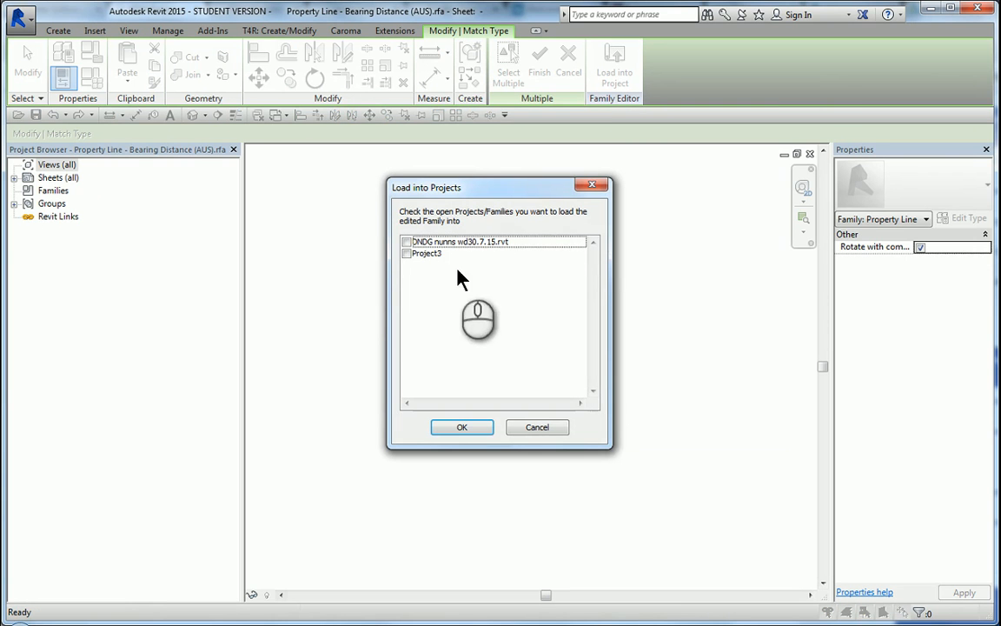
click(406, 253)
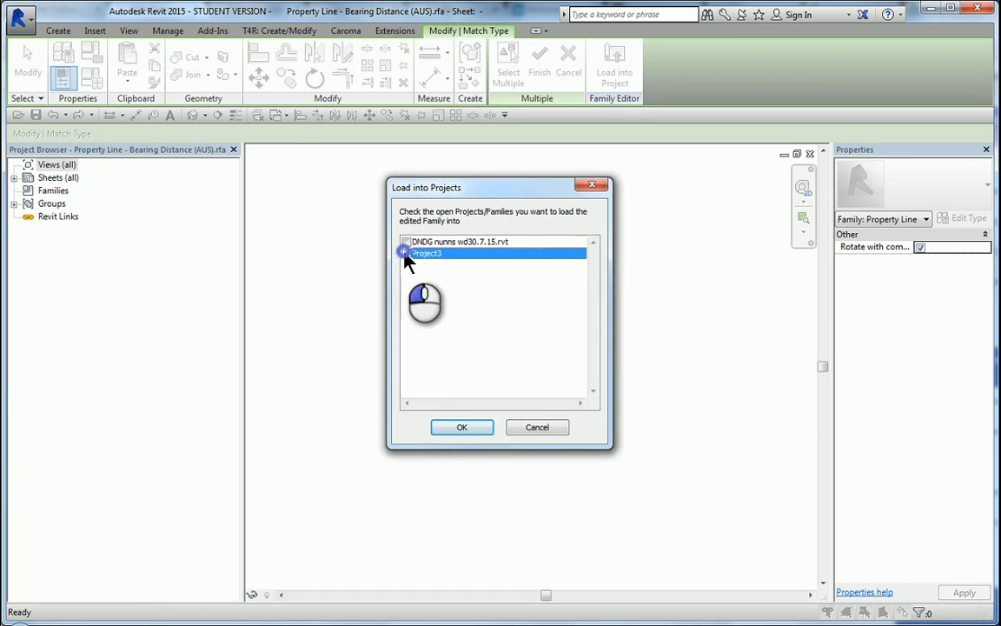
click(462, 426)
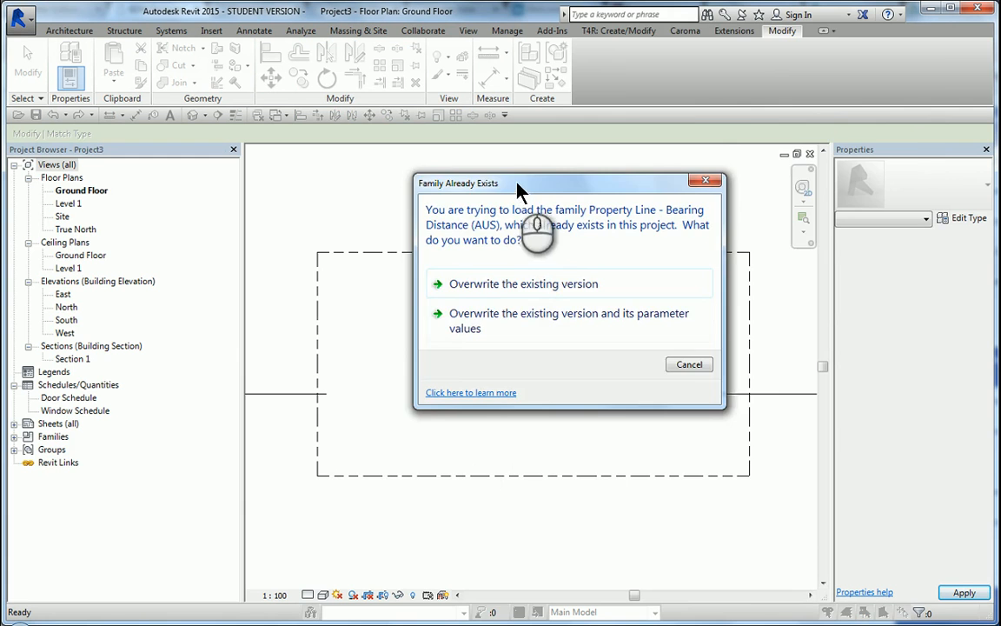
drag(519, 188, 738, 60)
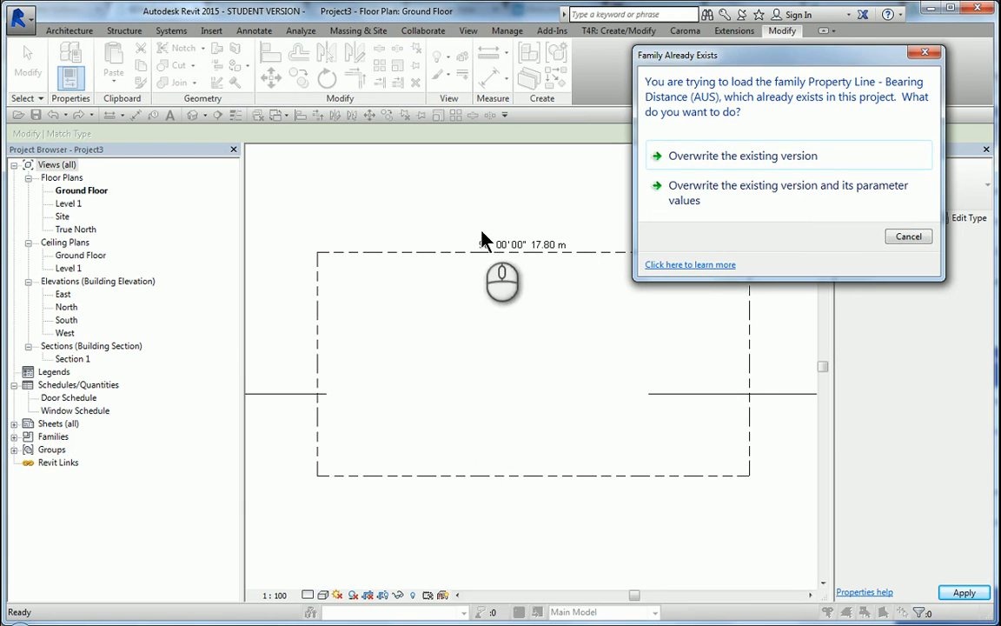
click(695, 200)
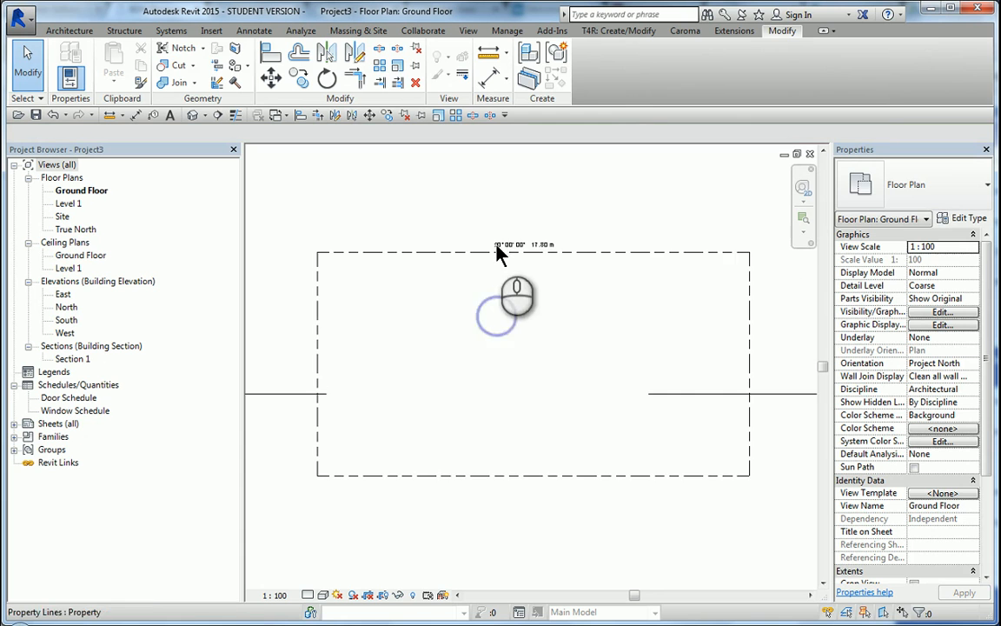
- Nudge the upper property line's bearing and distance tag slightly to the right and closer to the line
scroll(496, 243, up, 5)
click(574, 278)
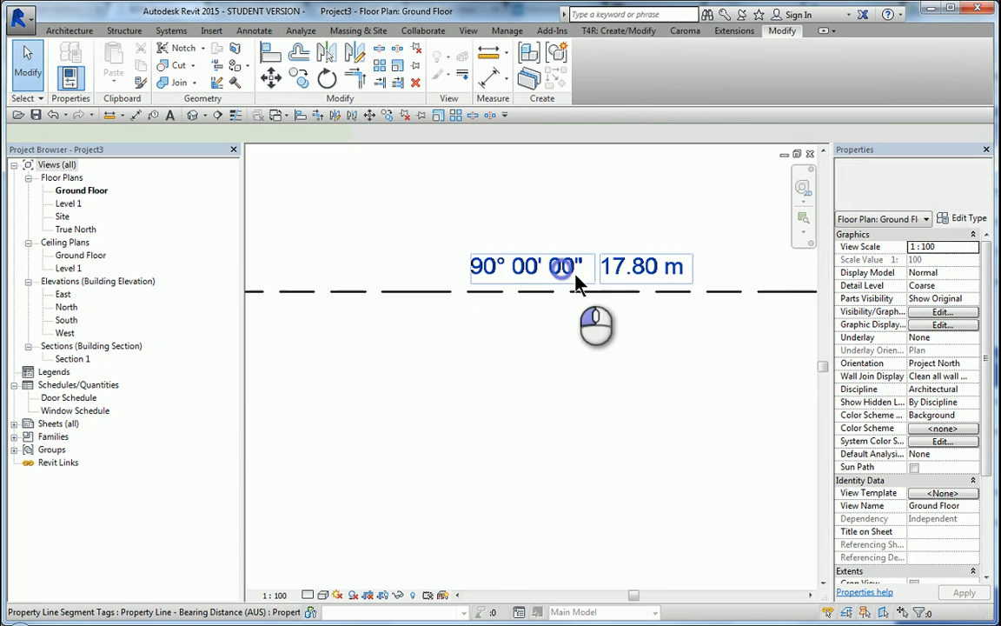
drag(573, 274, 596, 285)
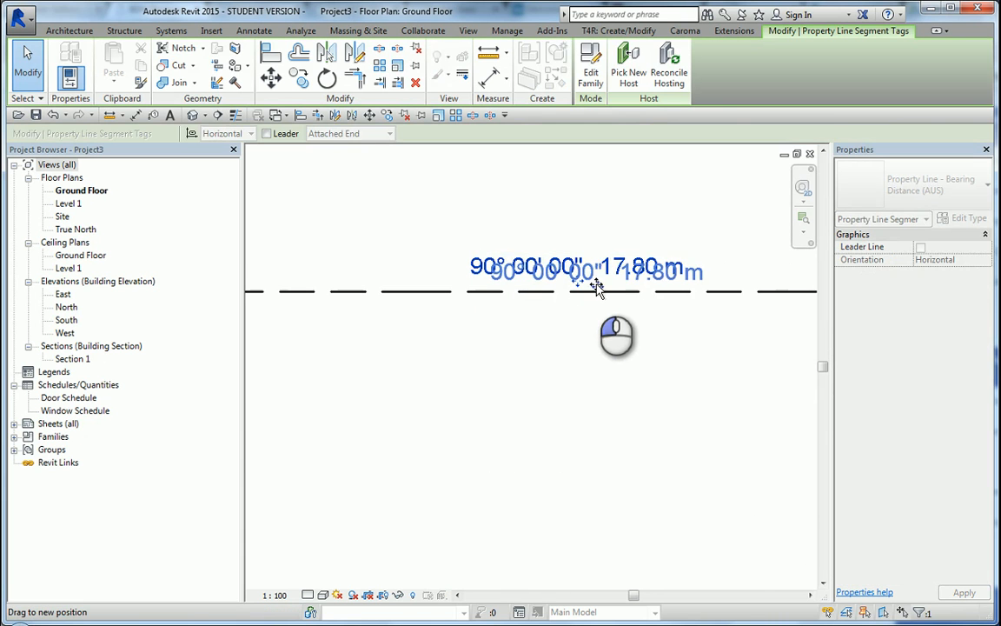
click(456, 364)
scroll(512, 226, down, 3)
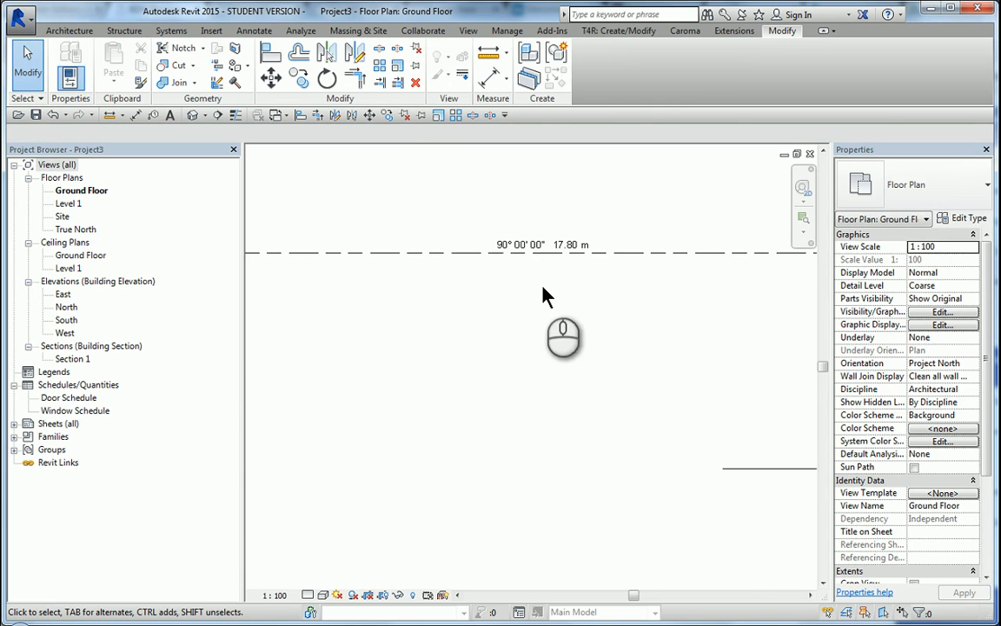
scroll(536, 287, down, 2)
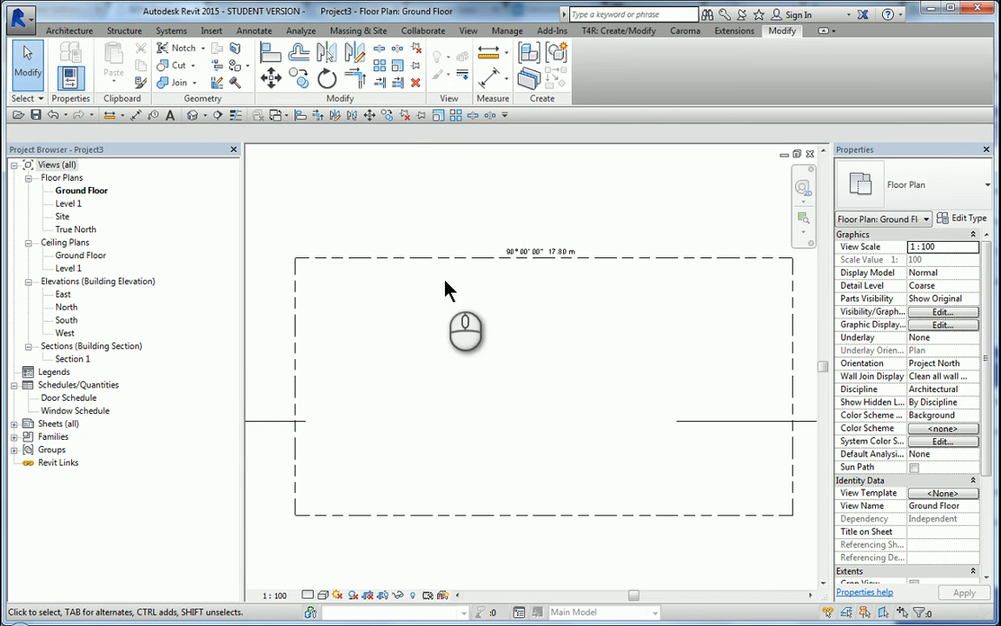
scroll(418, 285, down, 1)
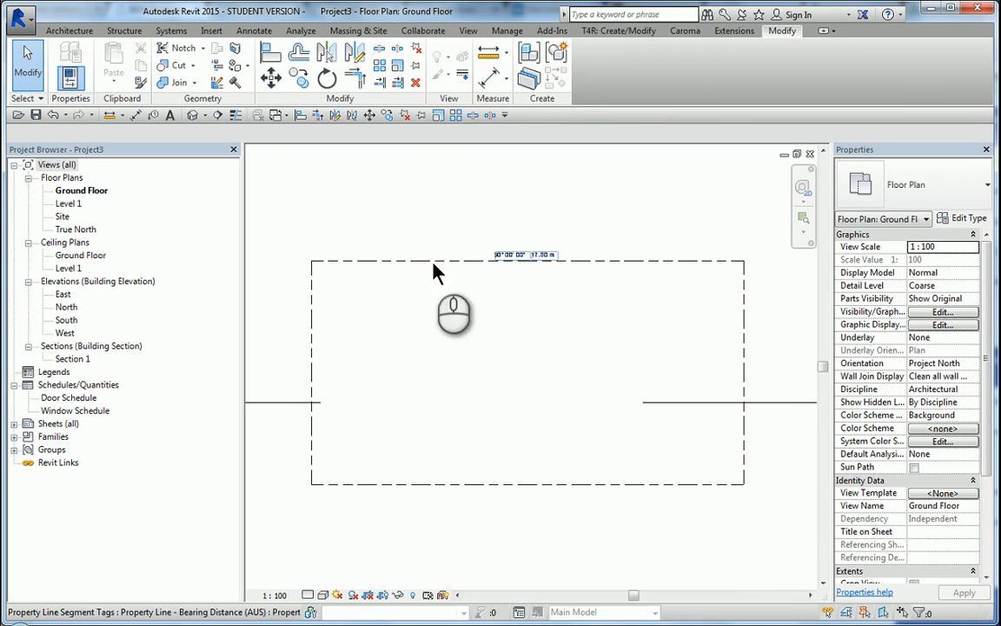
- Tag the right, lower and left property line segments by category with bearing and distance
click(254, 31)
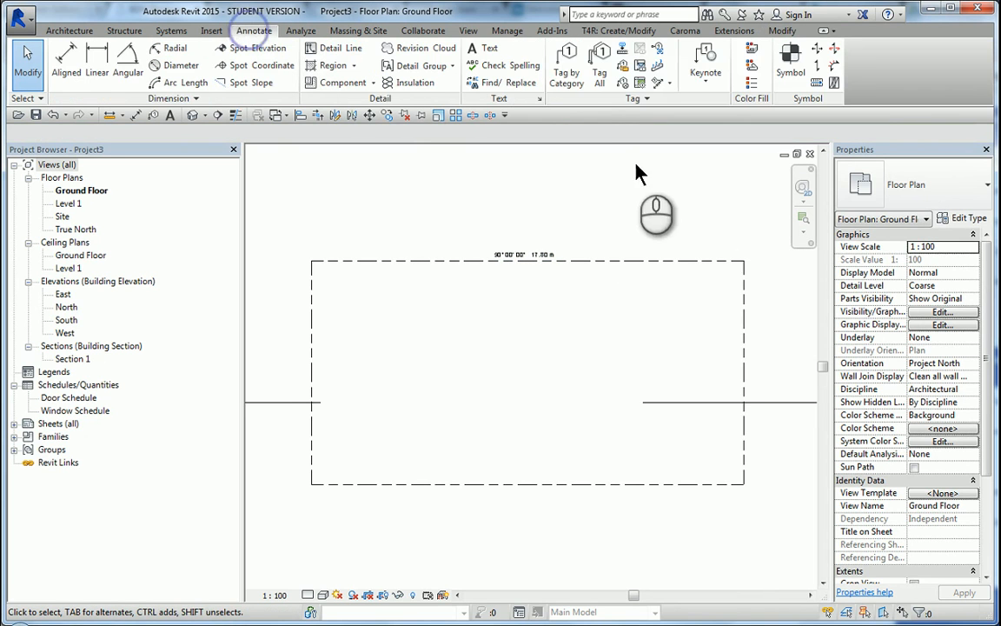
click(570, 55)
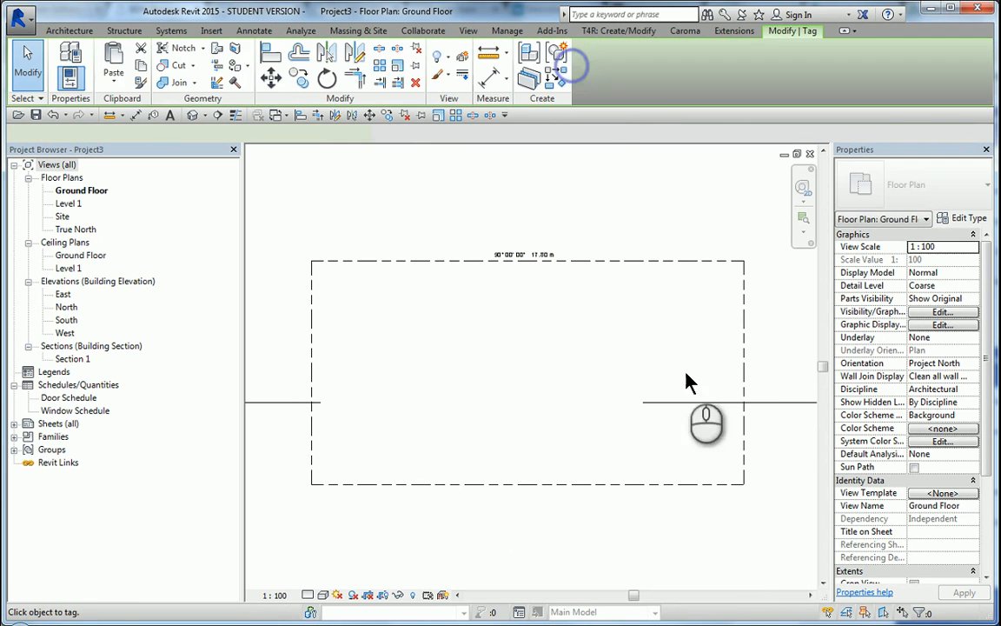
click(743, 379)
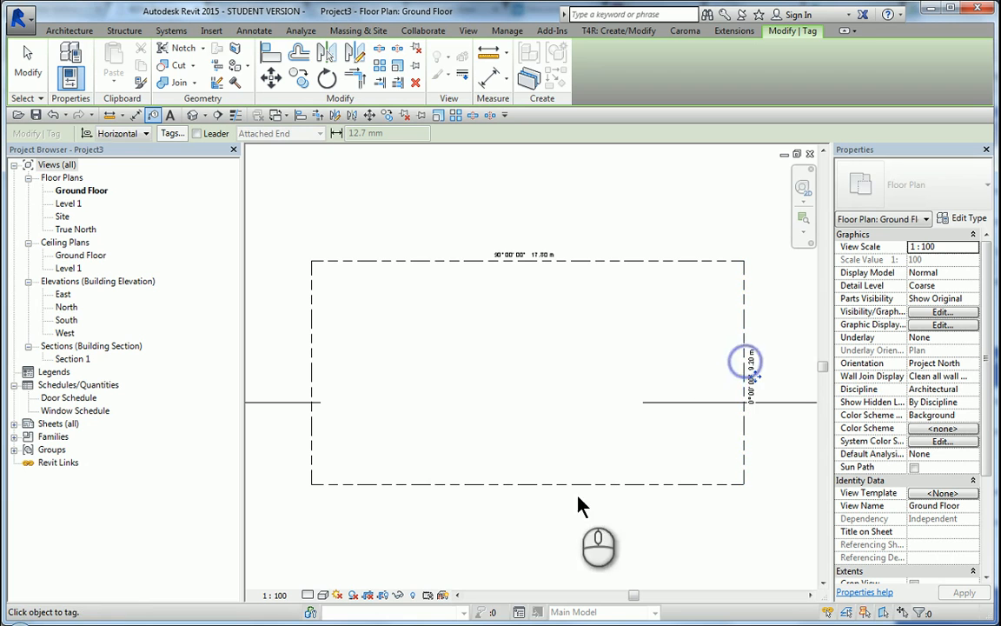
click(515, 493)
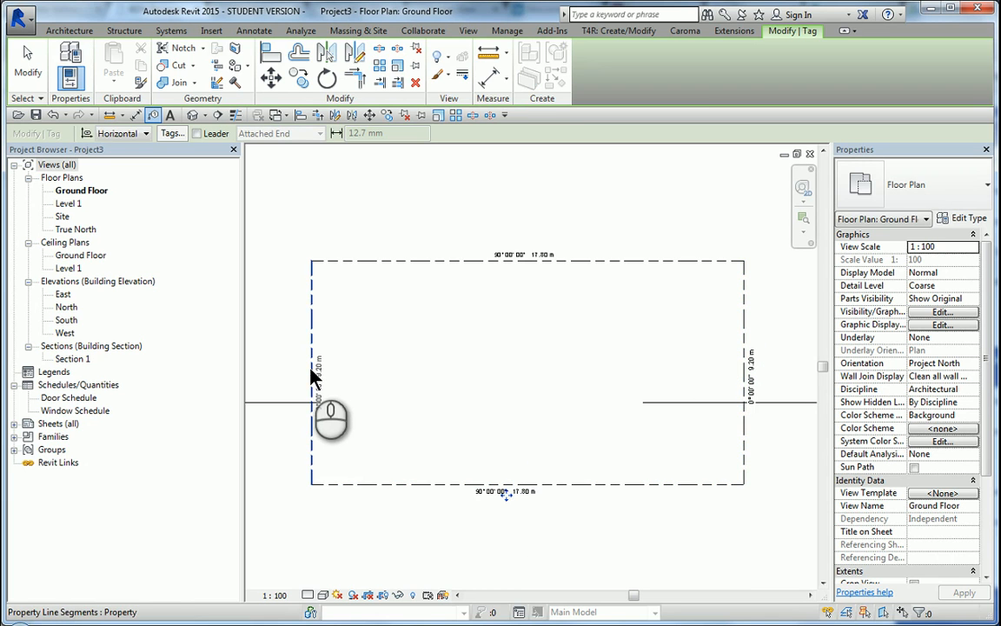
click(313, 374)
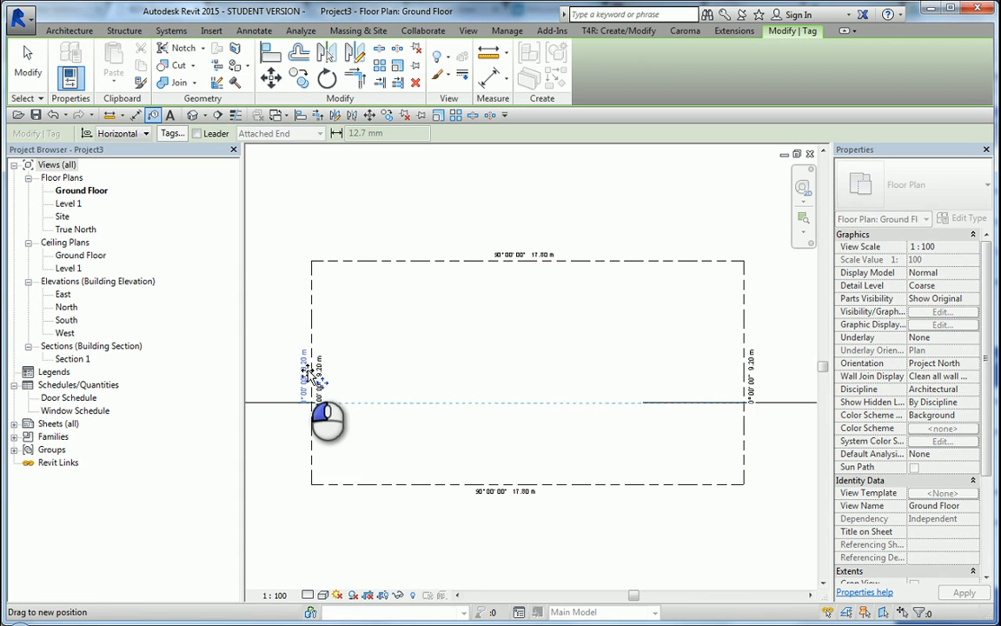
- Move the left segment's tag to the outside of the property boundary and finish tagging
drag(308, 371, 307, 370)
click(284, 300)
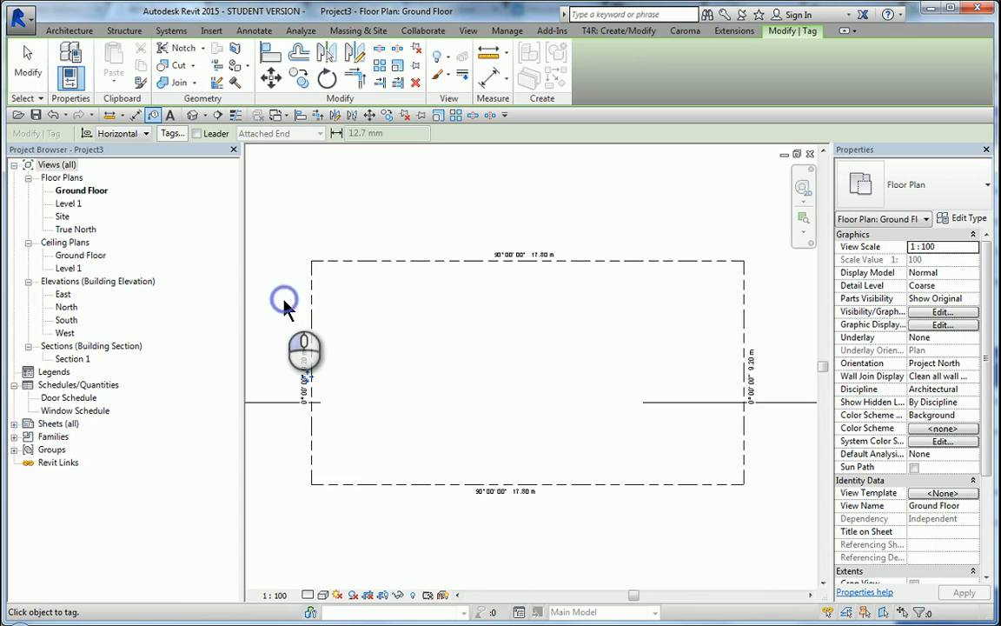
click(27, 54)
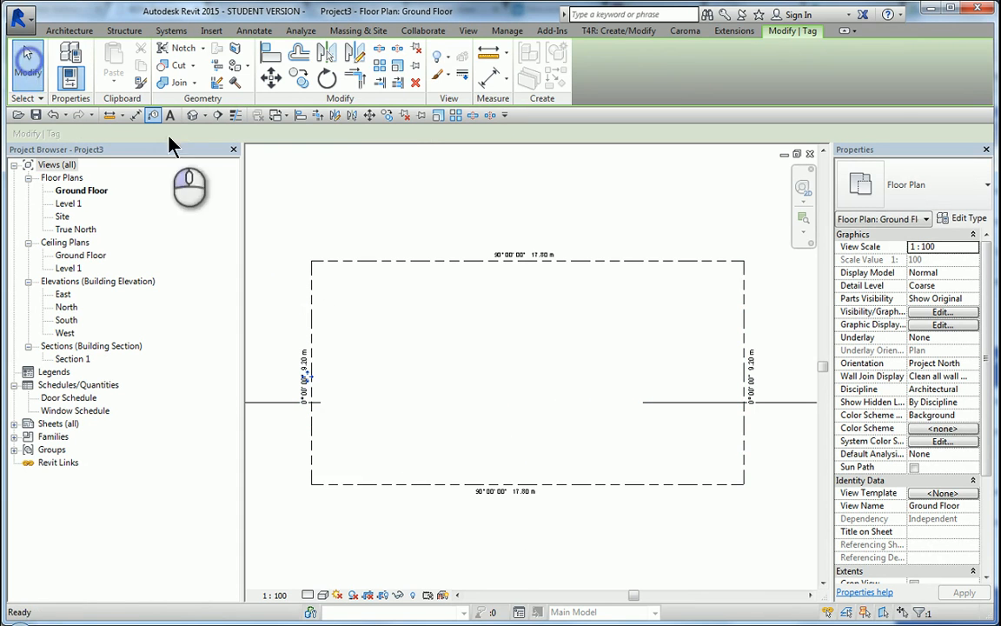
click(427, 207)
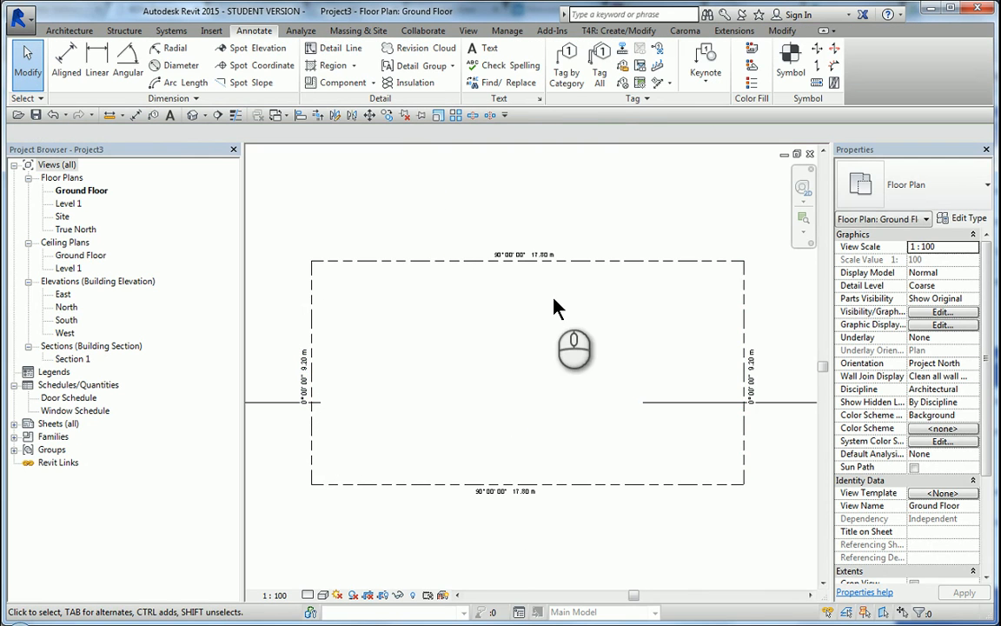
click(455, 212)
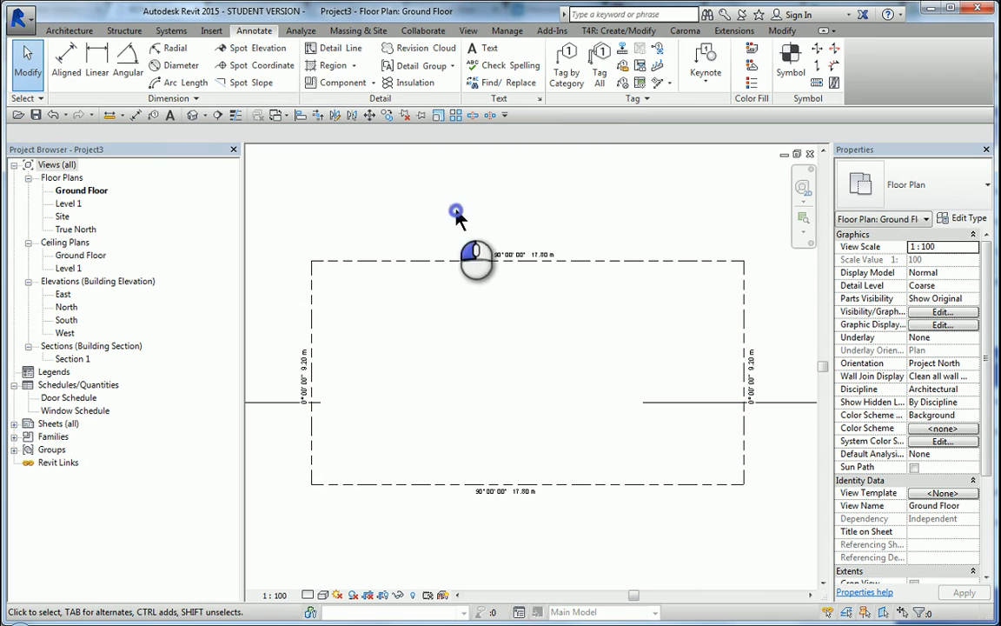
drag(455, 212, 627, 317)
click(336, 185)
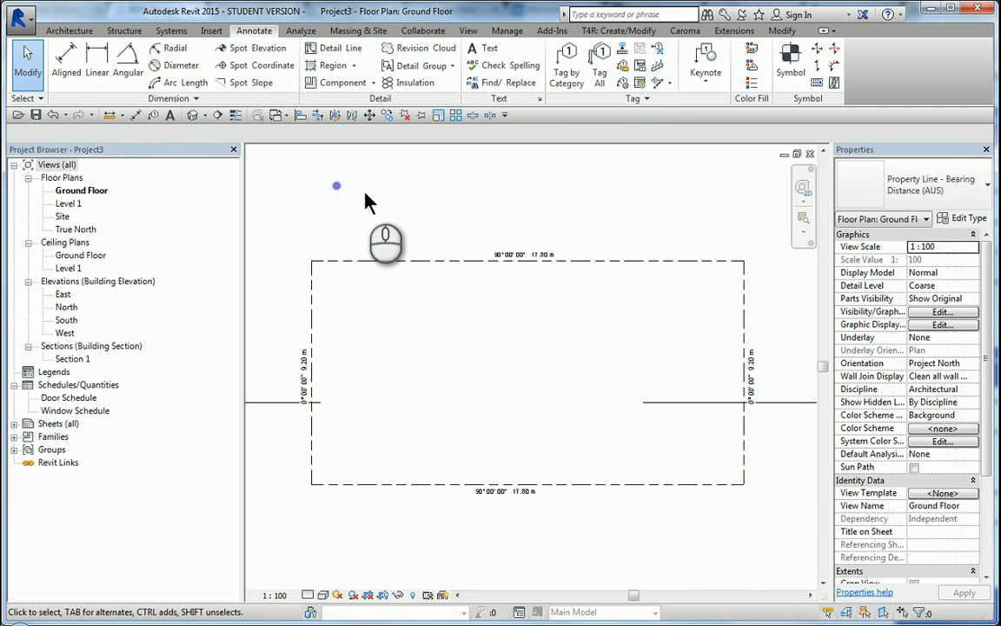